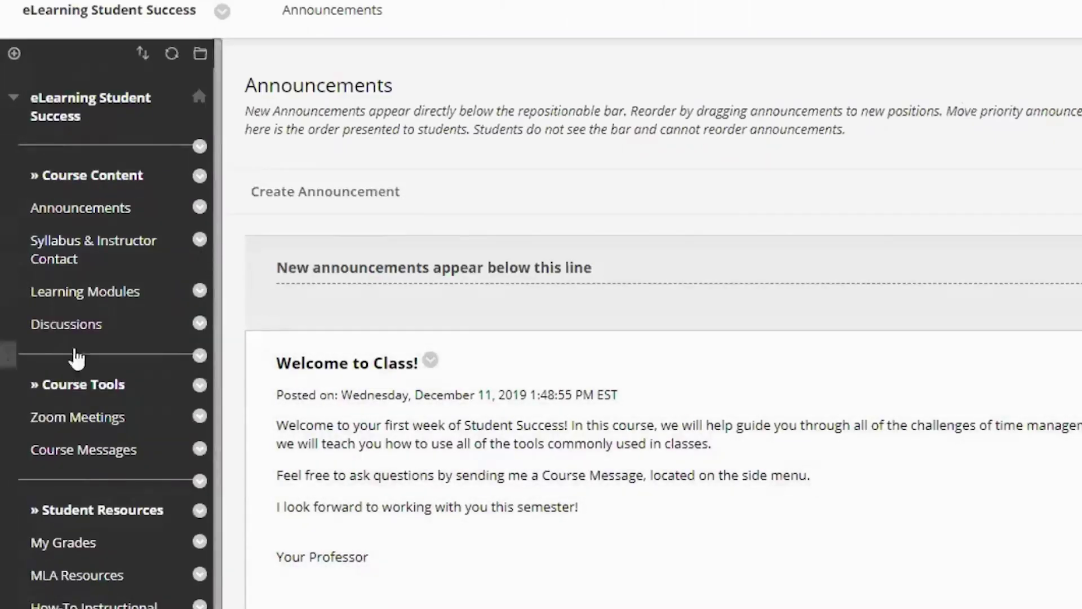
Go to Course Tools > Tests, Surveys and Pools and open the Tests list.
{"action": "scroll", "coordinate": [127, 266], "scroll_direction": "down", "scroll_amount": 5}
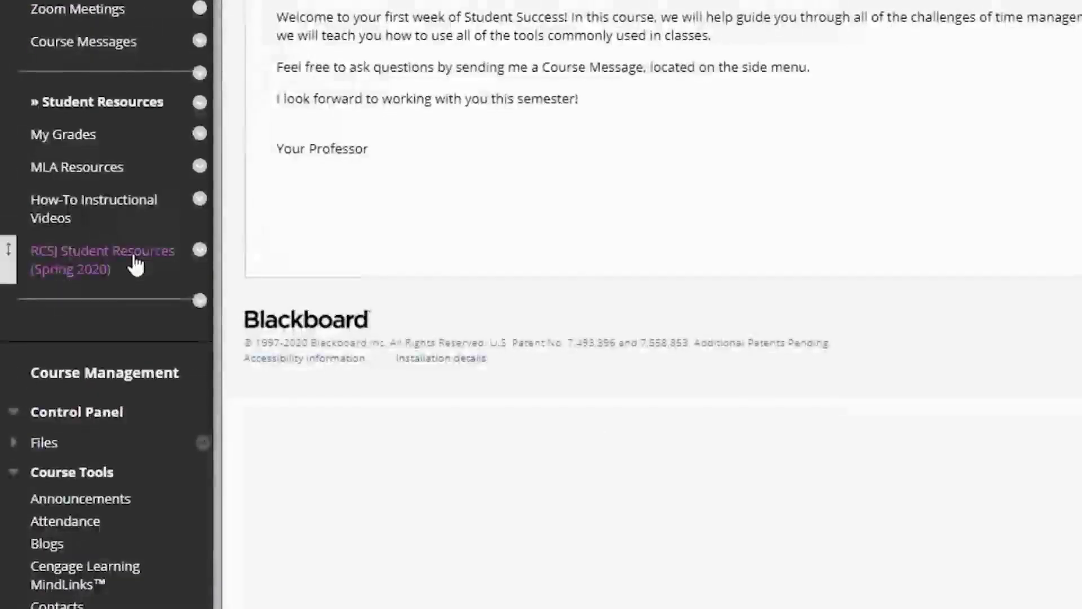
{"action": "scroll", "coordinate": [133, 266], "scroll_direction": "down", "scroll_amount": 3}
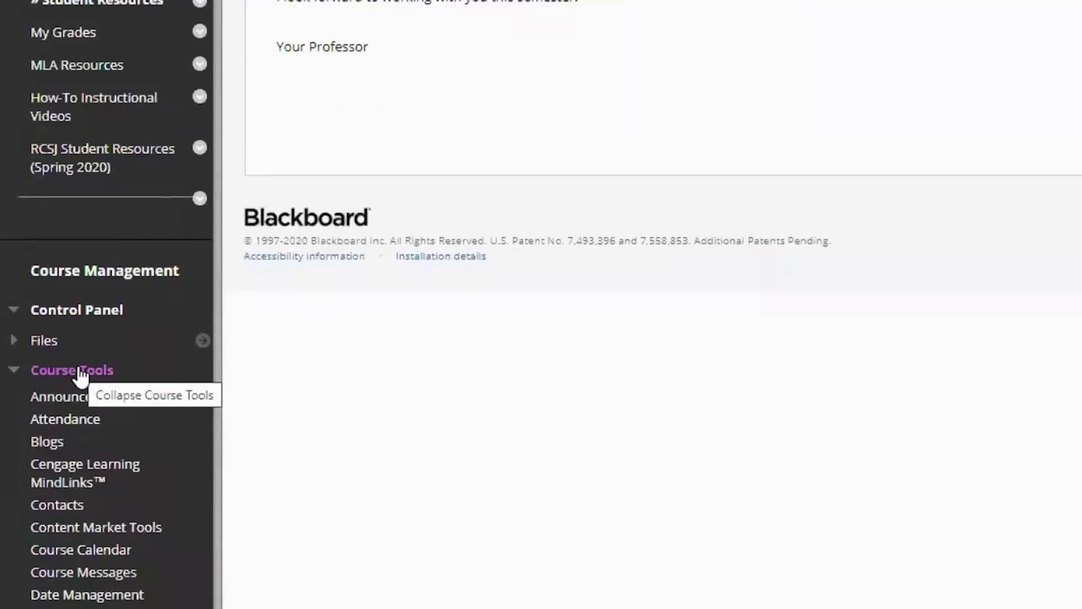
{"action": "scroll", "coordinate": [81, 377], "scroll_direction": "down", "scroll_amount": 6}
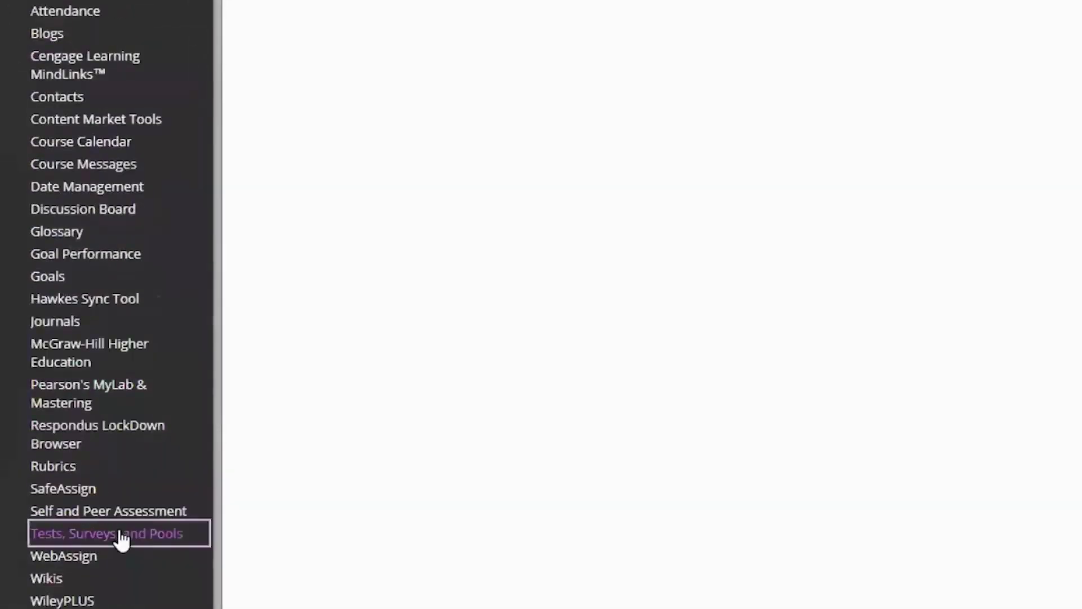
{"action": "left_click", "coordinate": [121, 538]}
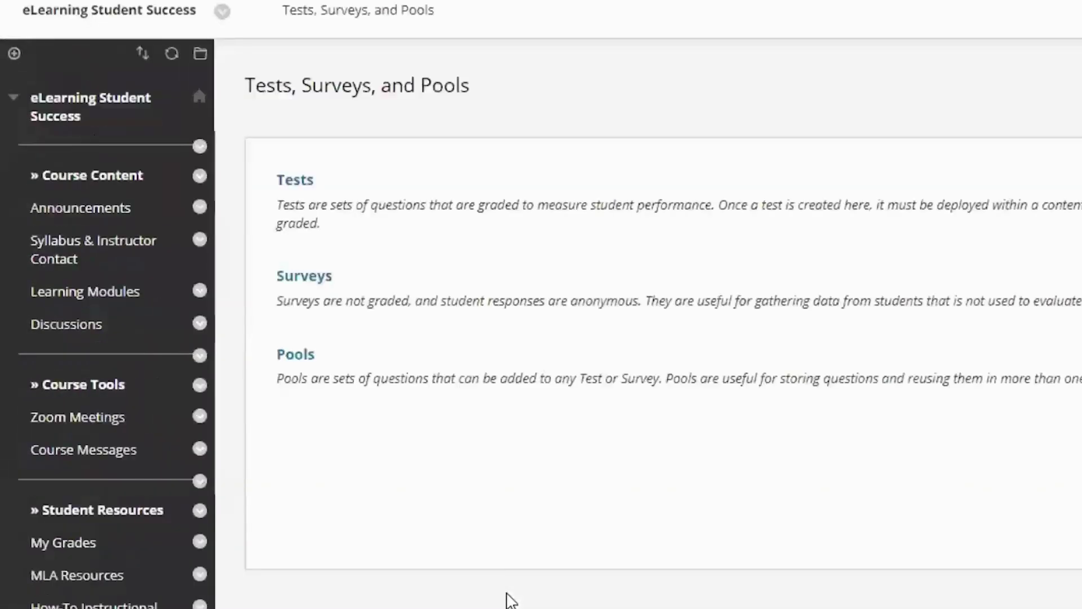
{"action": "left_click", "coordinate": [288, 186]}
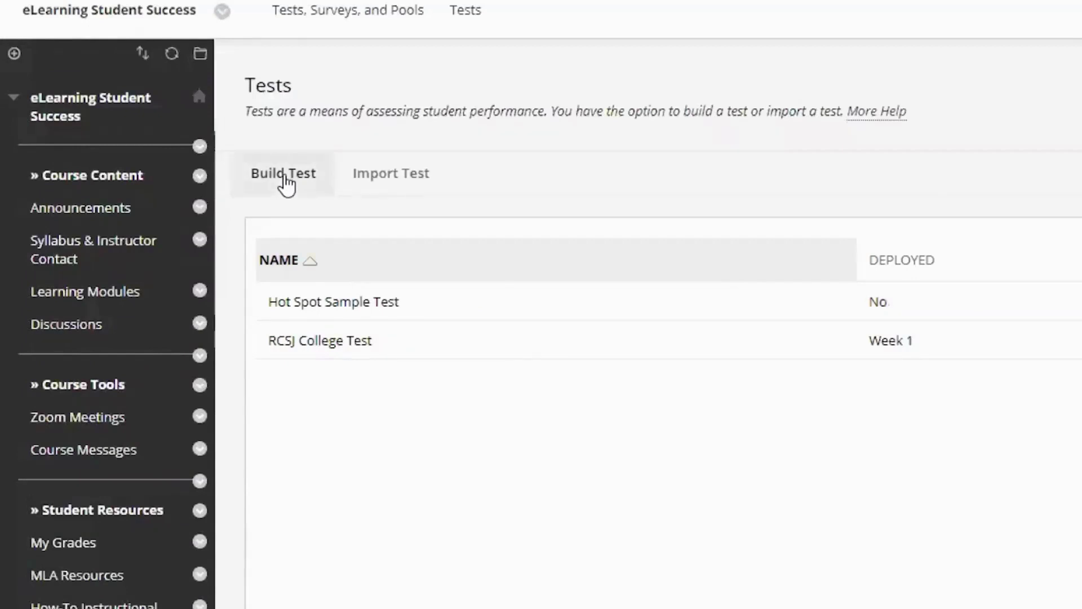
Start building a new test named 'Basic Multiple Choice Test'.
{"action": "left_click", "coordinate": [288, 184]}
{"action": "left_click", "coordinate": [596, 305]}
{"action": "type", "text": "Ba"}
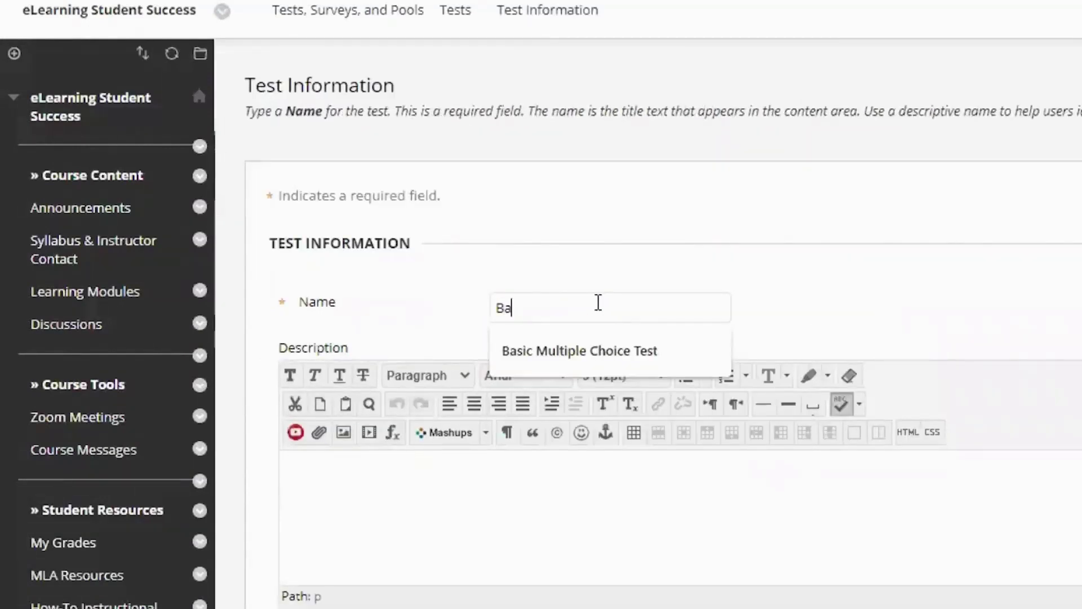
{"action": "key", "text": "Down"}
{"action": "key", "text": "Escape"}
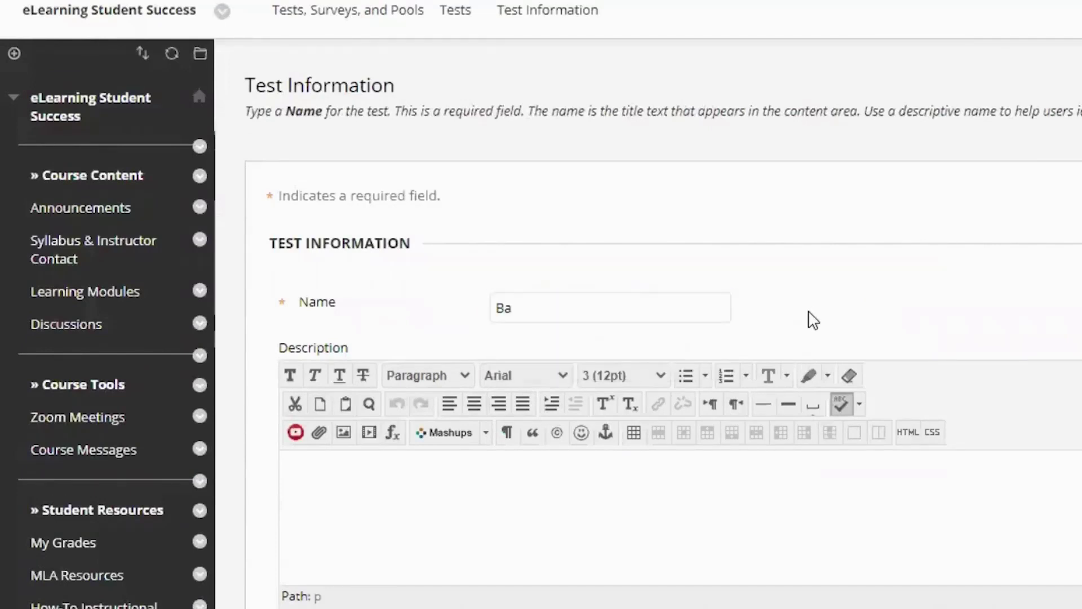
{"action": "left_click", "coordinate": [604, 310]}
{"action": "left_click", "coordinate": [648, 351]}
Write description lines: type of questions, how many attempts, time limit, laptop or desktop, good luck.
{"action": "left_click", "coordinate": [720, 466]}
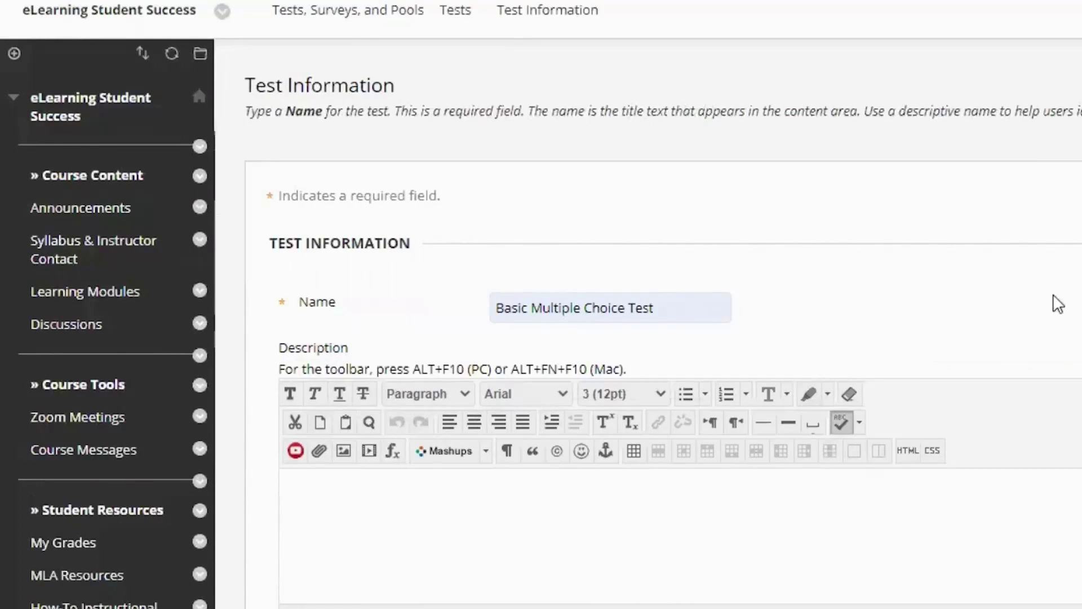
{"action": "scroll", "coordinate": [1054, 304], "scroll_direction": "down", "scroll_amount": 3}
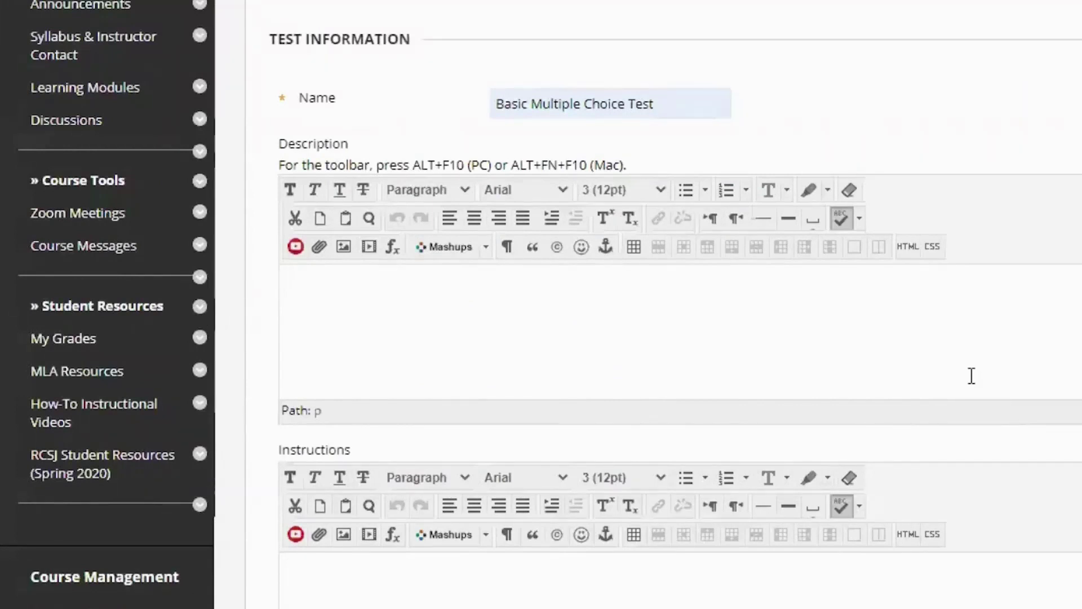
{"action": "type", "text": "type of "}
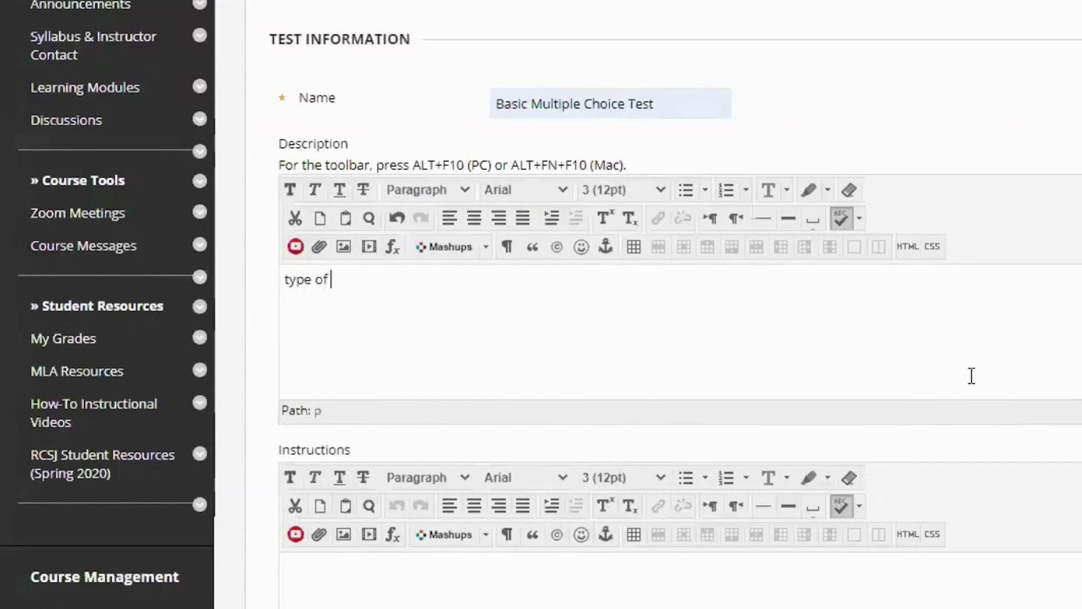
{"action": "type", "text": "questions"}
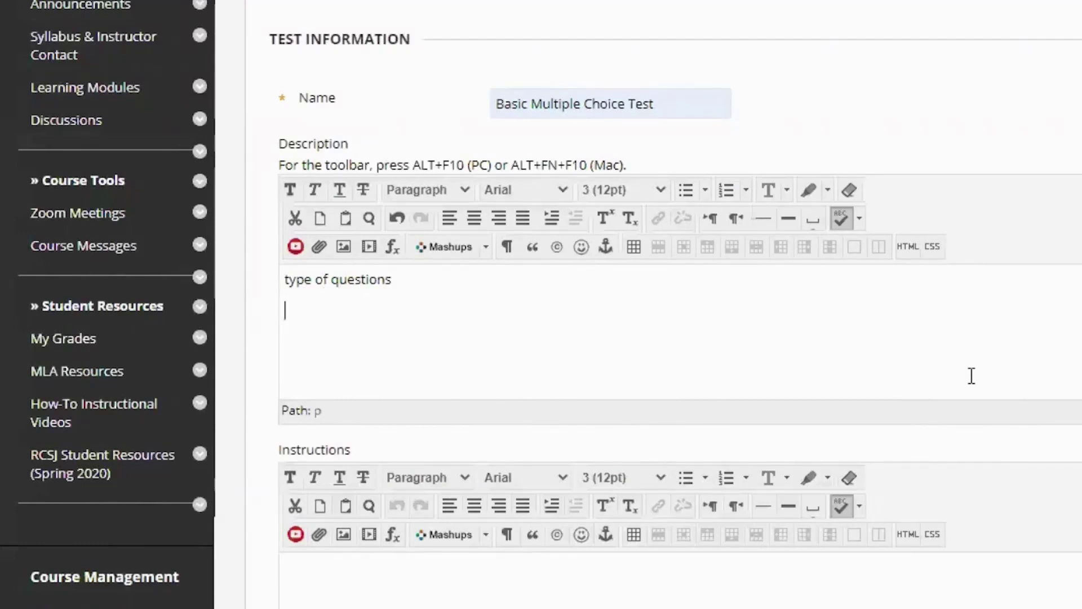
{"action": "type", "text": "how mant atte"}
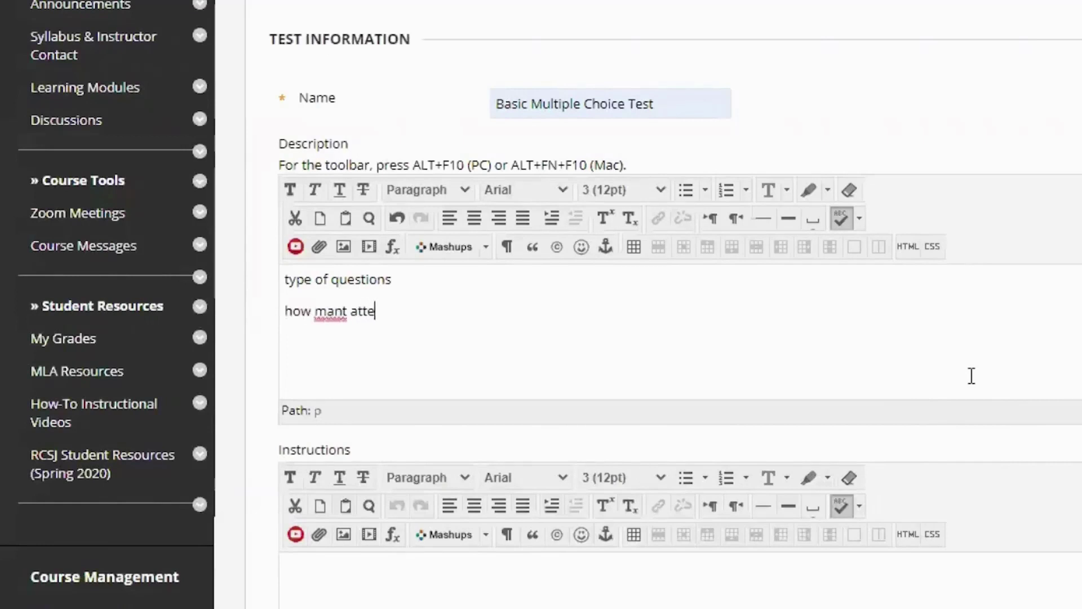
{"action": "type", "text": "mpts"}
{"action": "mouse_move", "coordinate": [313, 318]}
{"action": "left_click", "coordinate": [330, 346]}
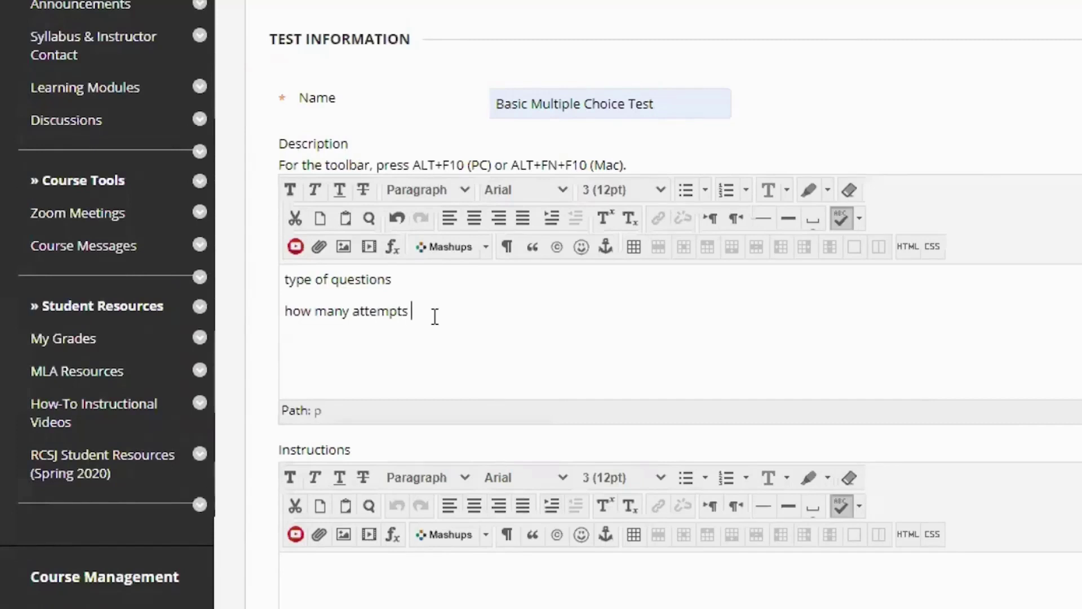
{"action": "key", "text": "Return"}
{"action": "type", "text": "time limit"}
{"action": "key", "text": "Return"}
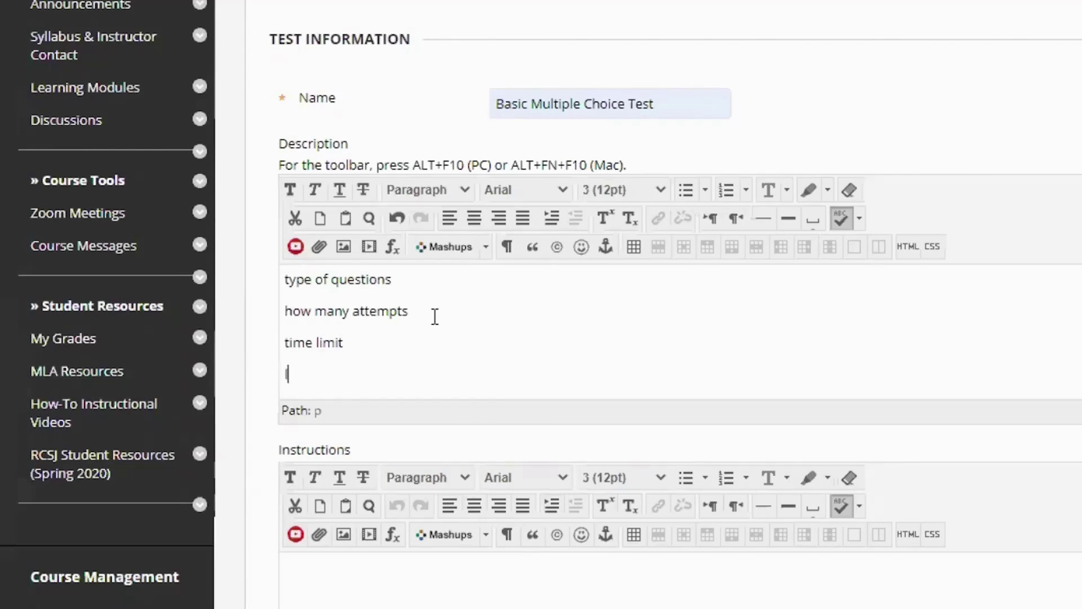
{"action": "type", "text": "laptop or desktop"}
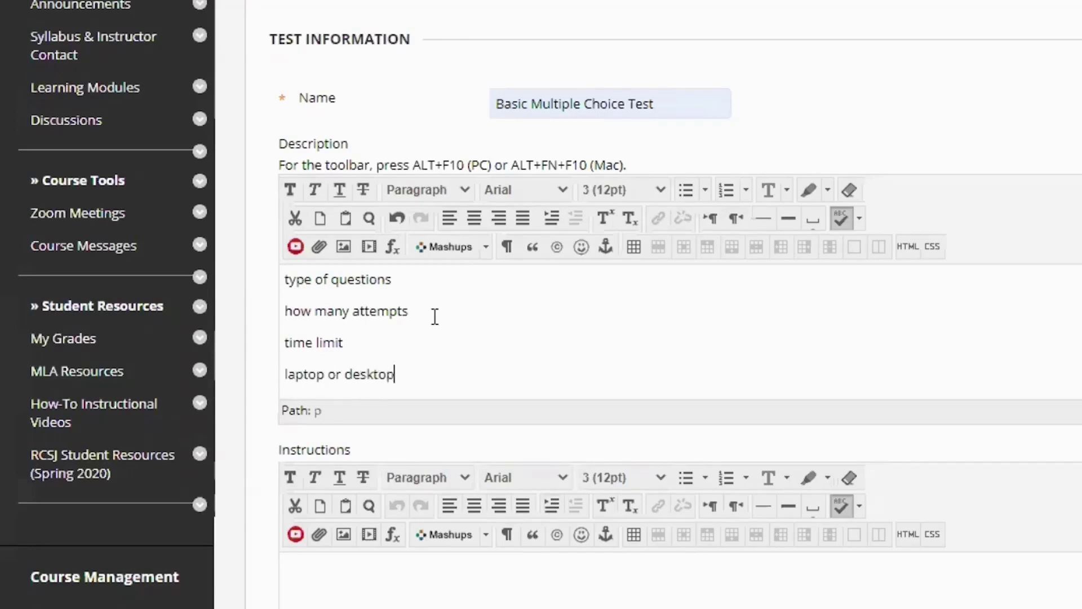
{"action": "key", "text": "Return"}
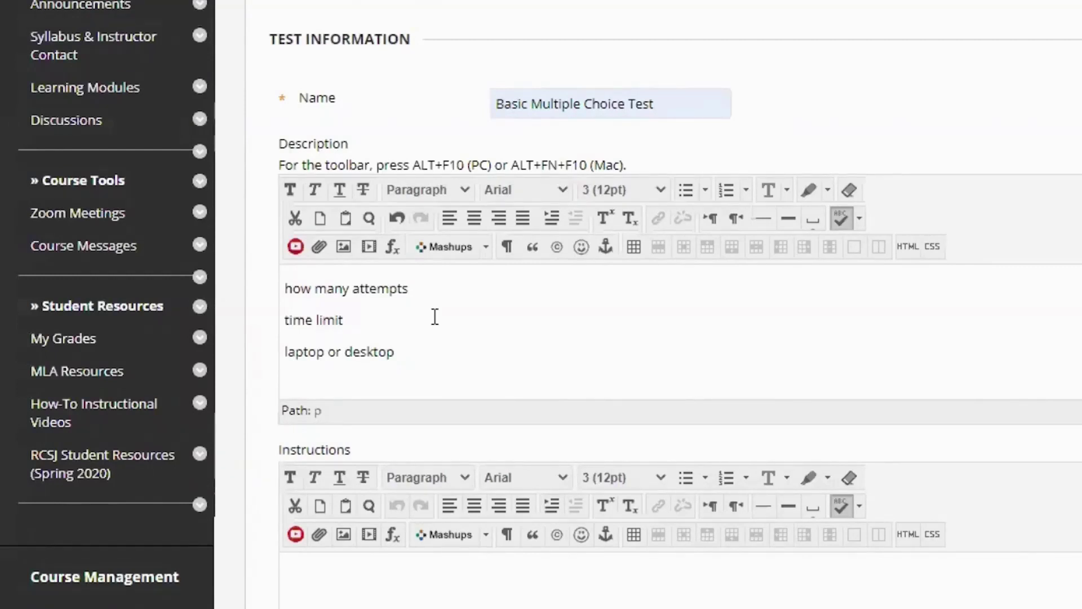
{"action": "type", "text": "good luck!"}
Format the description lines as a bulleted list and paste it into Instructions.
{"action": "left_click_drag", "start_coordinate": [350, 385], "coordinate": [234, 261]}
{"action": "key", "text": "ctrl+c"}
{"action": "left_click", "coordinate": [684, 190]}
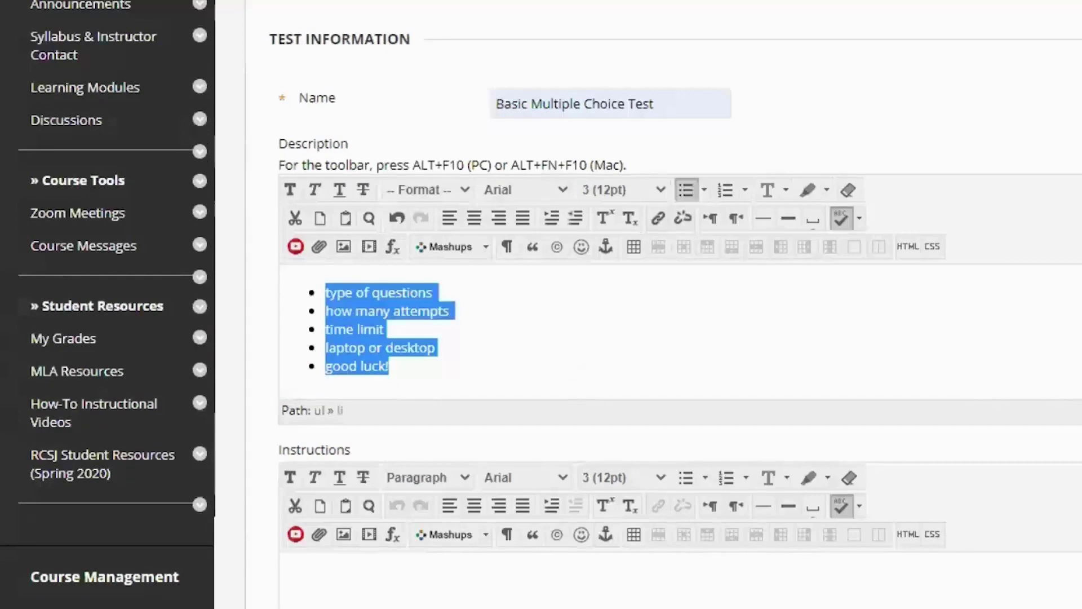
{"action": "left_click", "coordinate": [286, 566]}
{"action": "key", "text": "ctrl+v"}
{"action": "scroll", "coordinate": [648, 304], "scroll_direction": "down", "scroll_amount": 7}
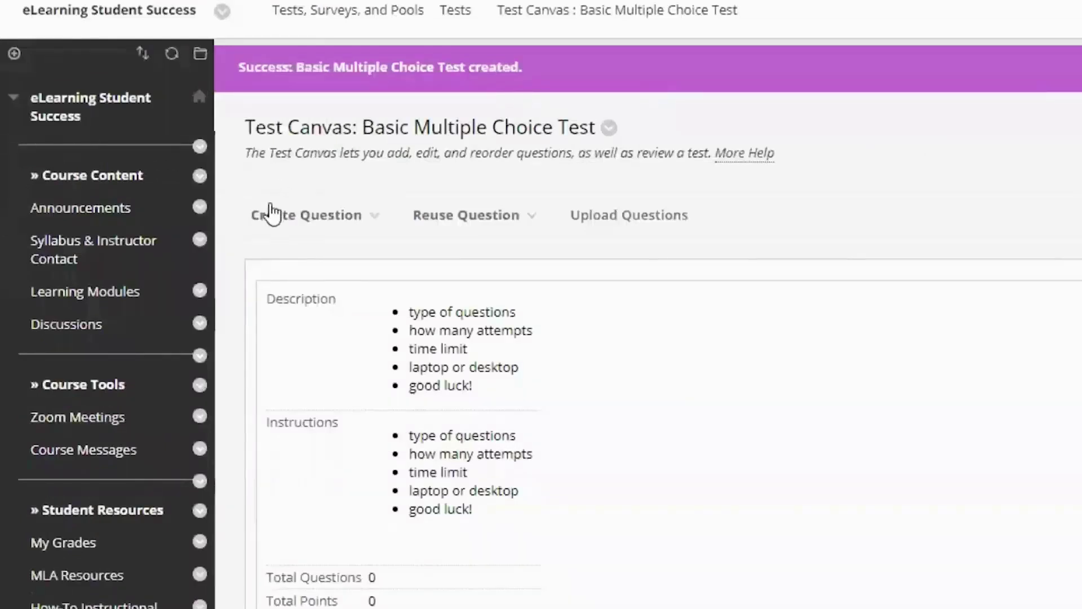
Save the new test and bring up the question-type list on its canvas.
{"action": "left_click", "coordinate": [283, 212]}
{"action": "left_click", "coordinate": [316, 218]}
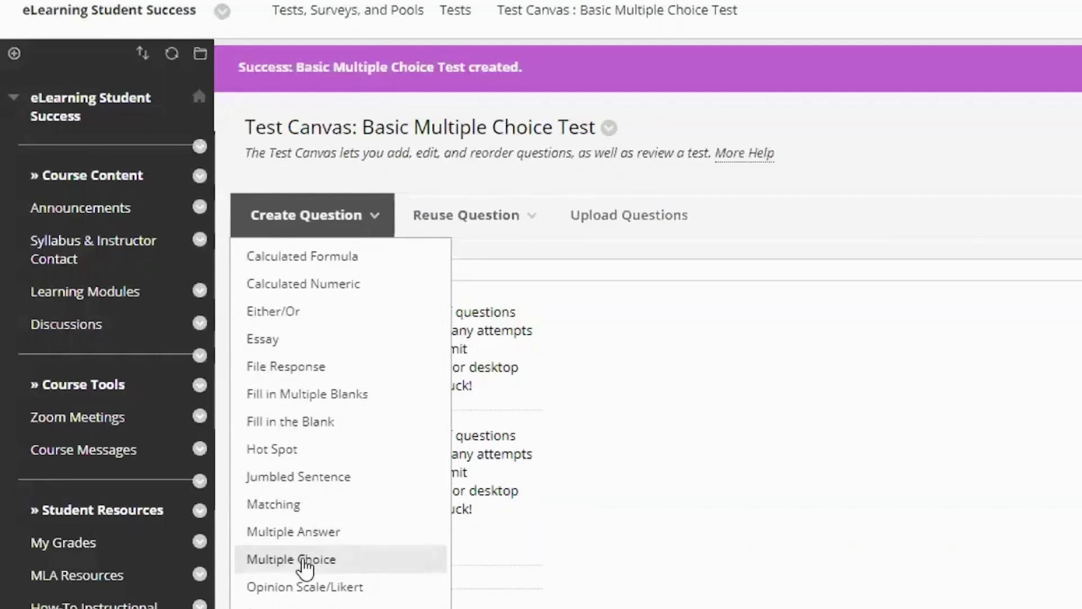
Create a multiple choice question with the text 'What color is the sky?'.
{"action": "left_click", "coordinate": [271, 560]}
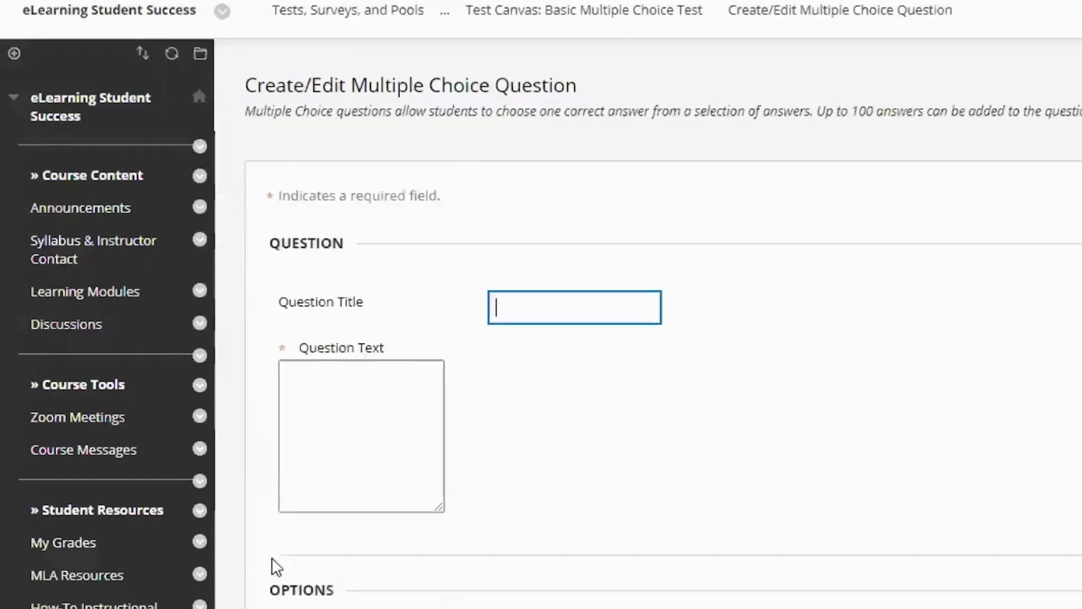
{"action": "scroll", "coordinate": [1070, 189], "scroll_direction": "down", "scroll_amount": 5}
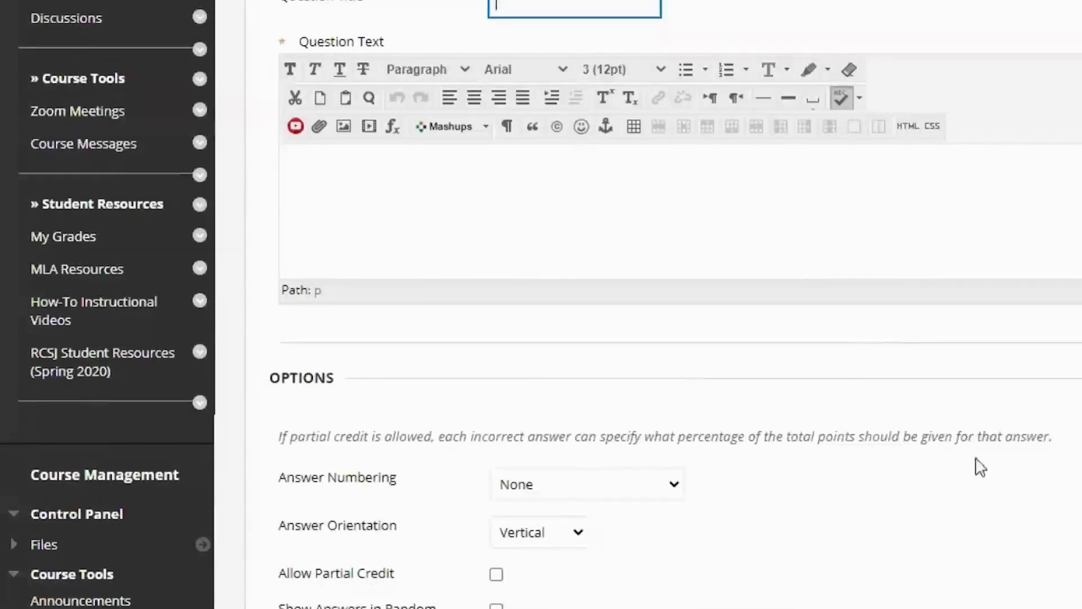
{"action": "scroll", "coordinate": [978, 459], "scroll_direction": "down", "scroll_amount": 13}
{"action": "scroll", "coordinate": [620, 305], "scroll_direction": "down", "scroll_amount": 13}
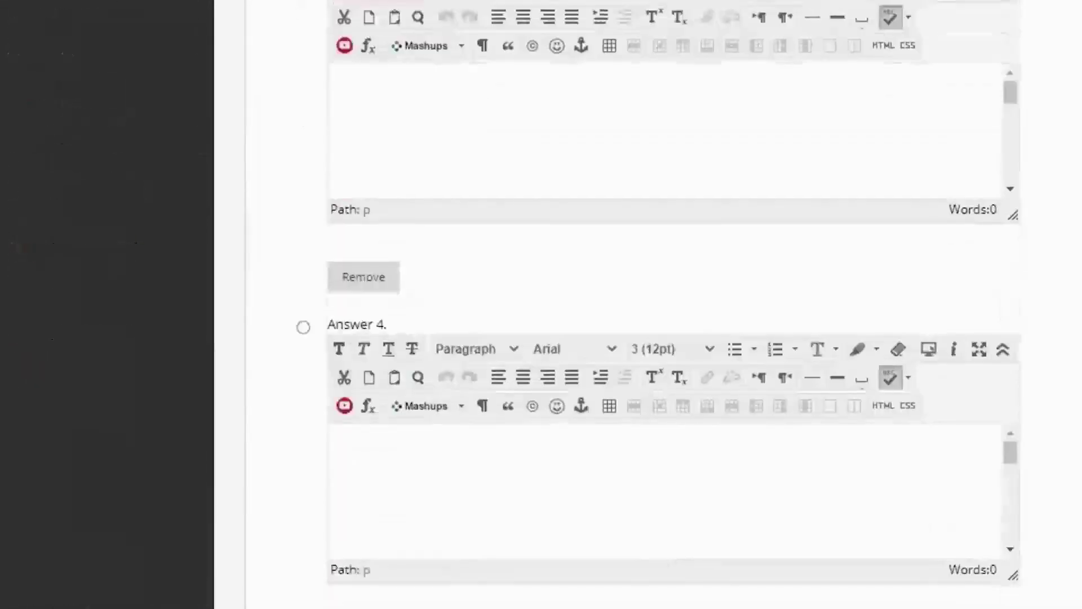
{"action": "scroll", "coordinate": [620, 305], "scroll_direction": "up", "scroll_amount": 20}
{"action": "scroll", "coordinate": [976, 497], "scroll_direction": "up", "scroll_amount": 10}
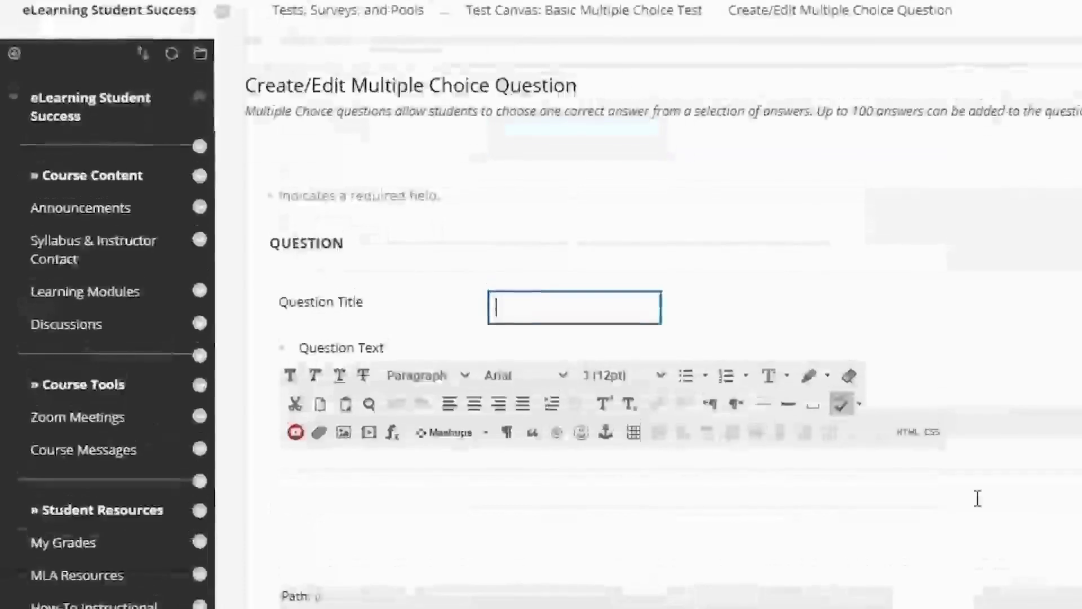
{"action": "left_click", "coordinate": [863, 501]}
{"action": "type", "text": "Wh"}
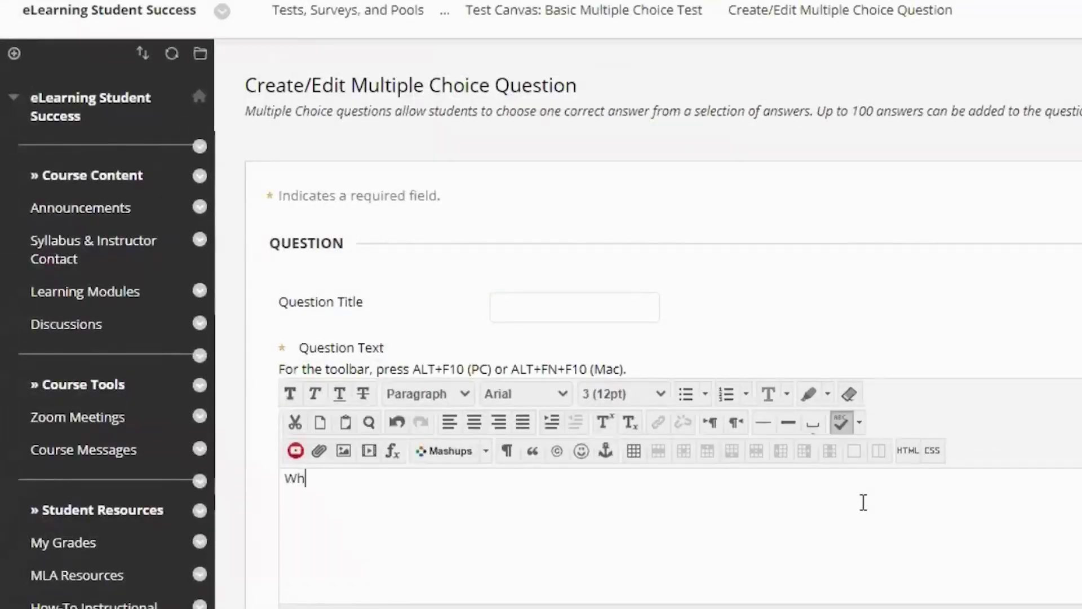
{"action": "type", "text": "at color is "}
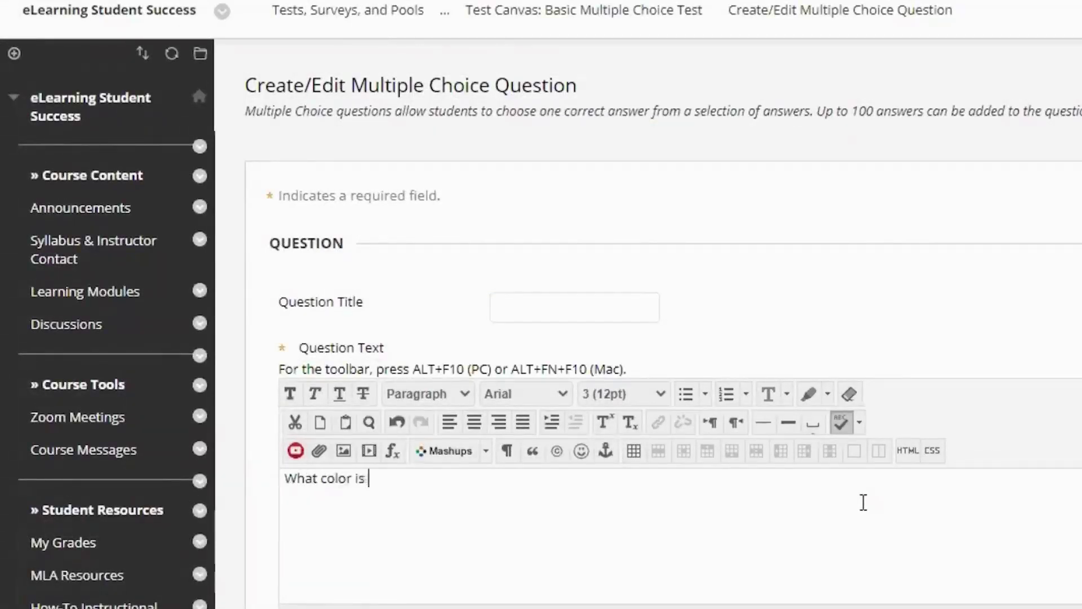
{"action": "type", "text": "the sky?"}
Enter the four answers Green, Blue, Brown and Purple.
{"action": "scroll", "coordinate": [1044, 291], "scroll_direction": "down", "scroll_amount": 15}
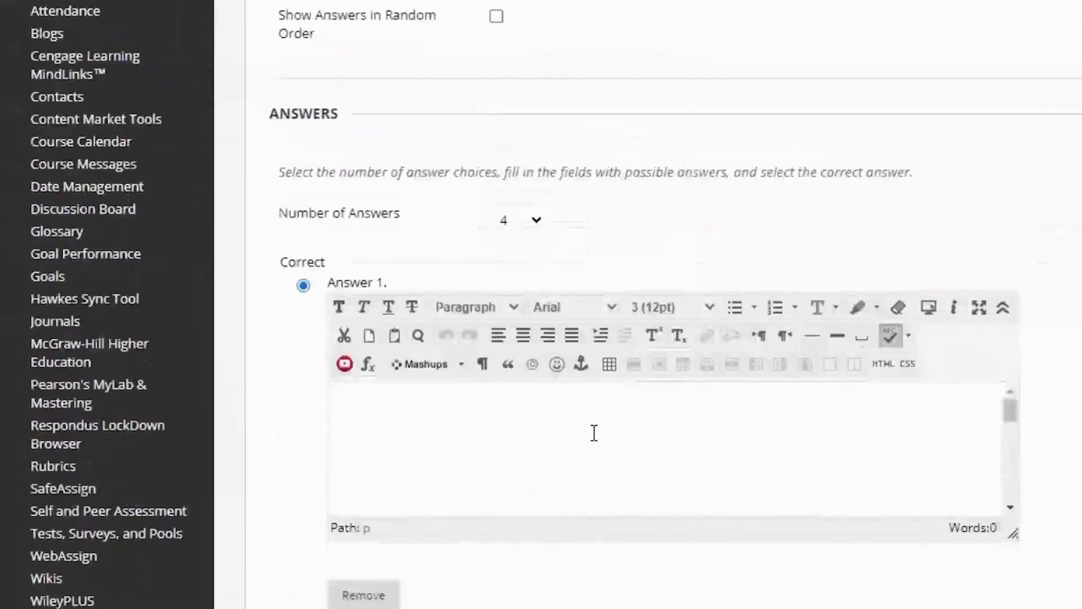
{"action": "left_click", "coordinate": [595, 434]}
{"action": "type", "text": "Green"}
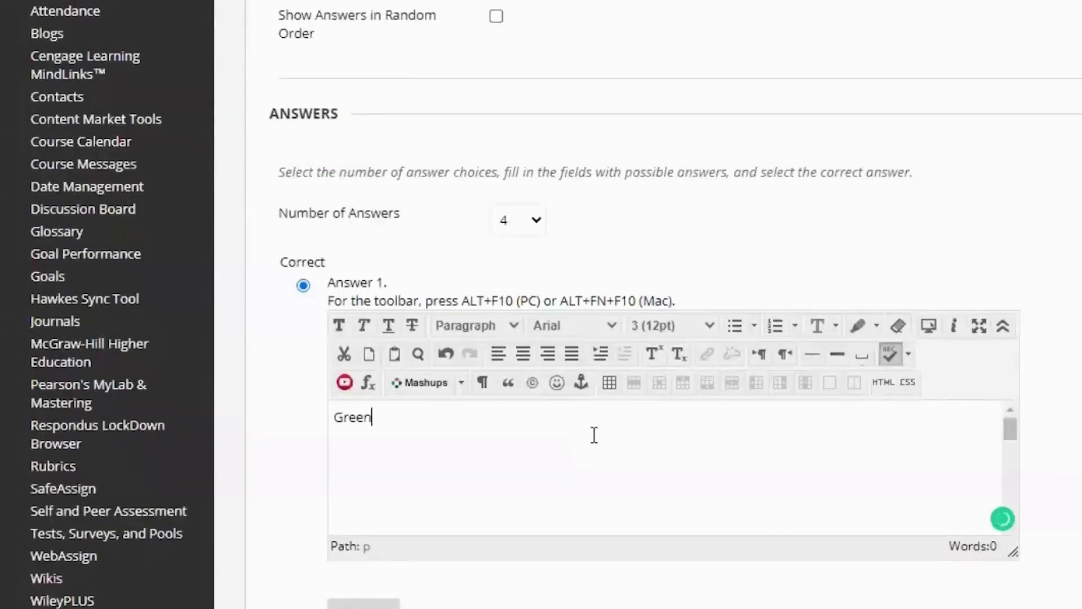
{"action": "scroll", "coordinate": [594, 435], "scroll_direction": "down", "scroll_amount": 5}
{"action": "scroll", "coordinate": [466, 235], "scroll_direction": "down", "scroll_amount": 5}
{"action": "left_click", "coordinate": [467, 227]}
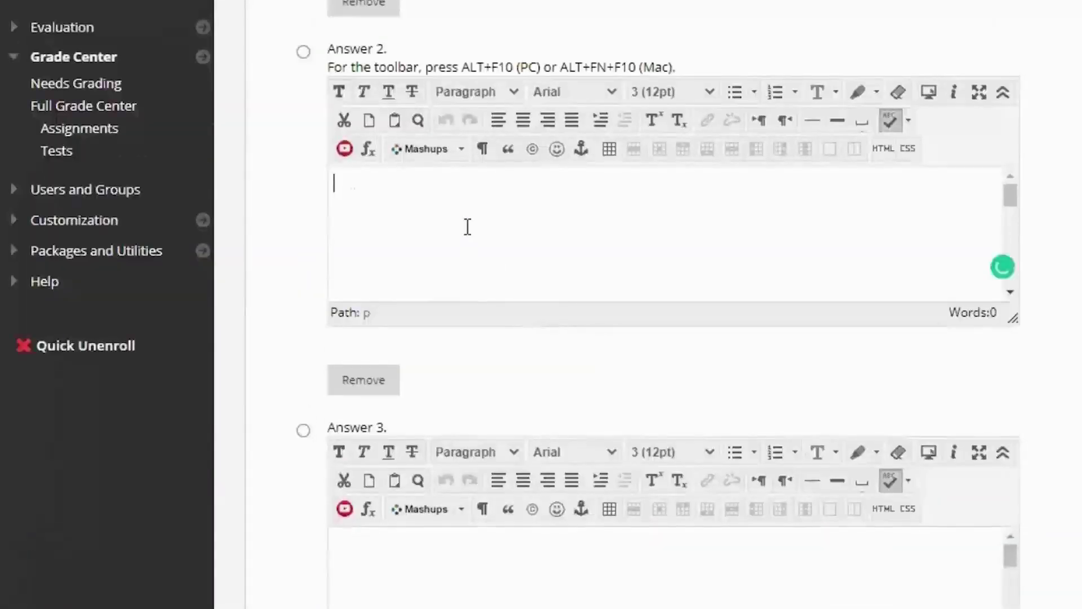
{"action": "type", "text": "Blue"}
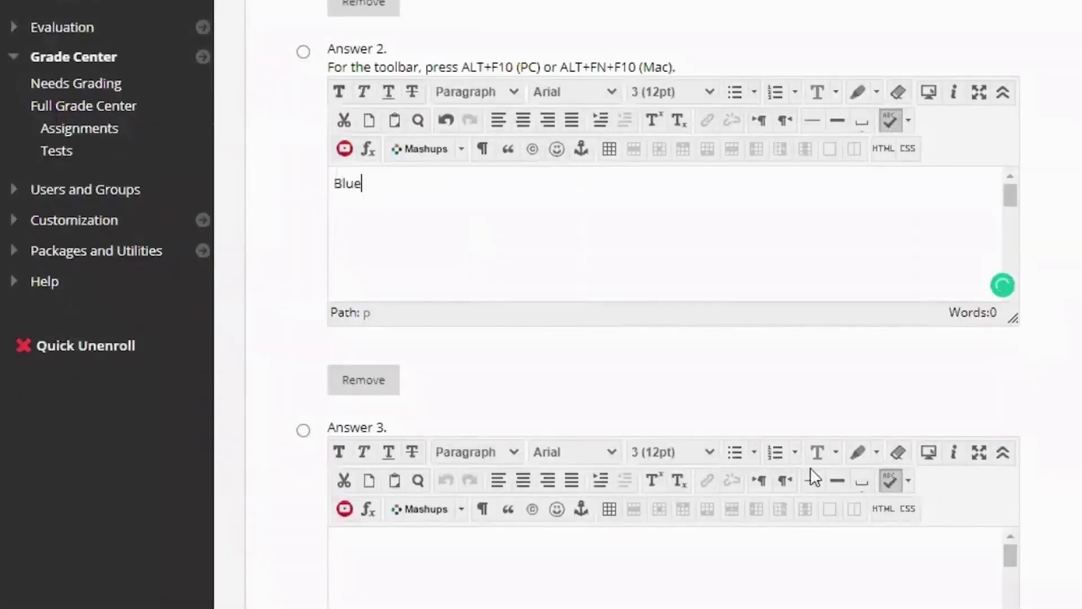
{"action": "scroll", "coordinate": [882, 458], "scroll_direction": "down", "scroll_amount": 3}
{"action": "left_click", "coordinate": [823, 388]}
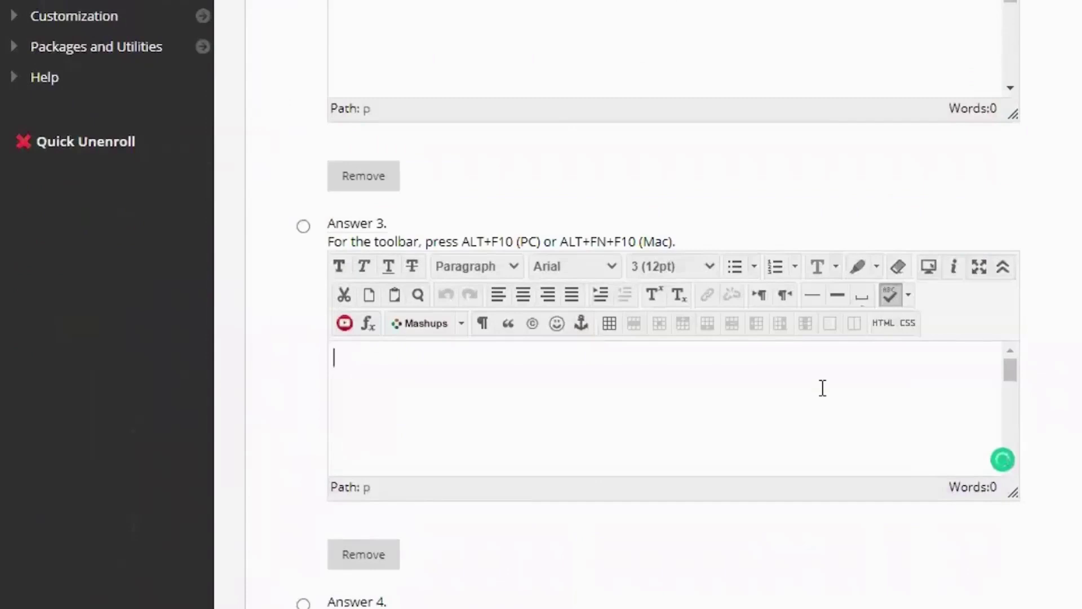
{"action": "type", "text": "Brown"}
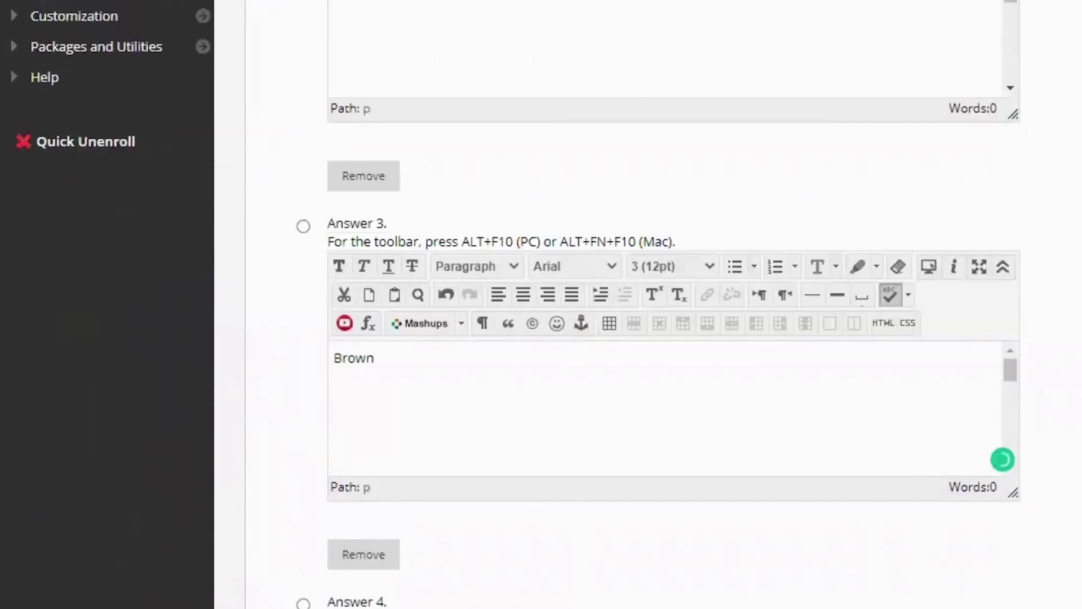
{"action": "scroll", "coordinate": [1057, 236], "scroll_direction": "down", "scroll_amount": 6}
{"action": "left_click", "coordinate": [759, 384]}
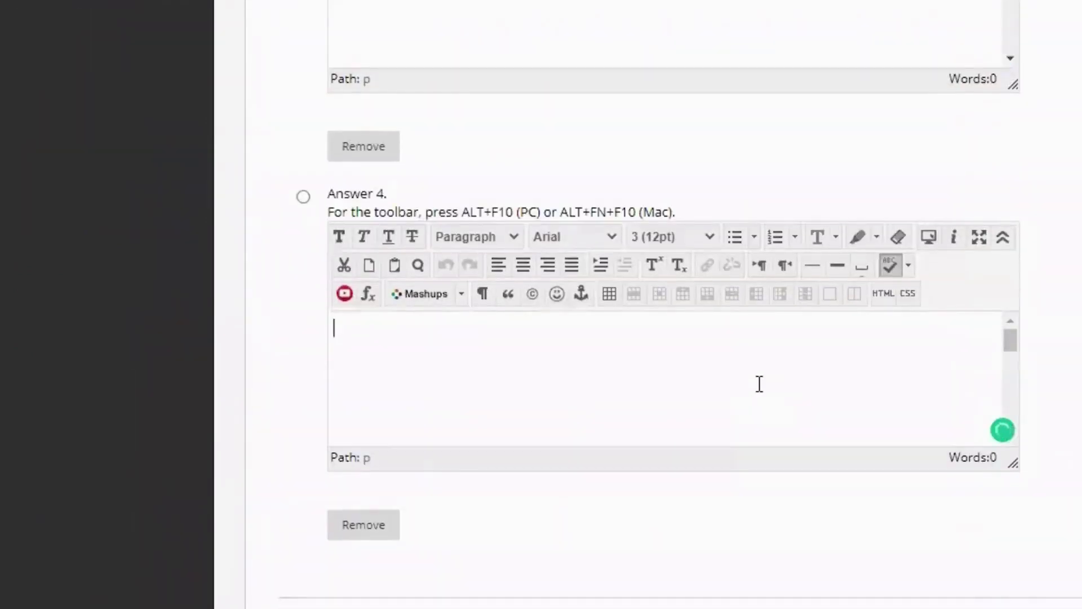
{"action": "type", "text": "Purple"}
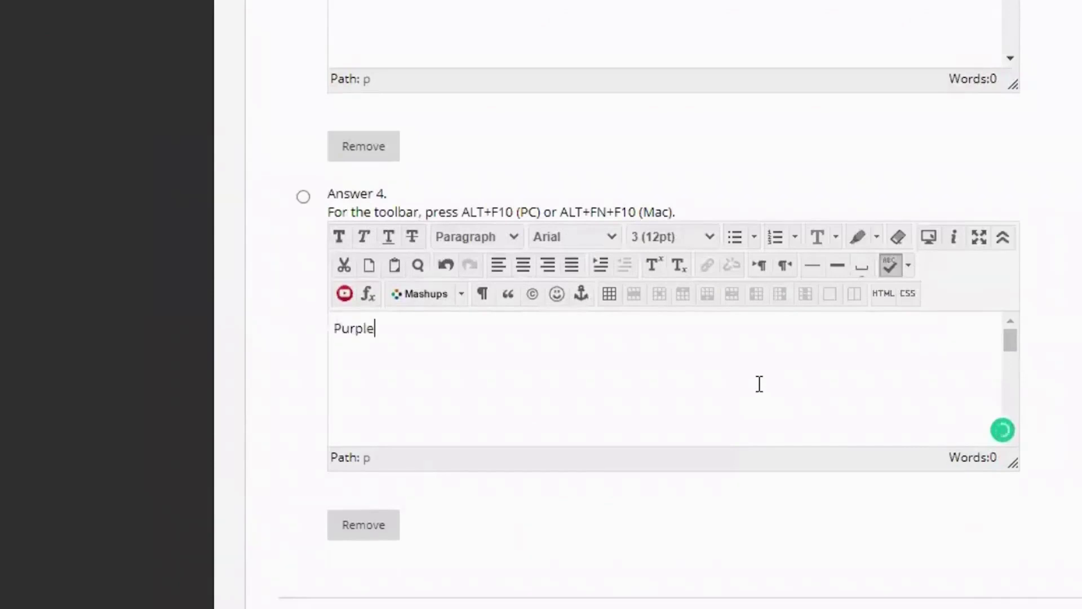
Mark Blue as the correct answer and submit the question.
{"action": "scroll", "coordinate": [673, 305], "scroll_direction": "up", "scroll_amount": 10}
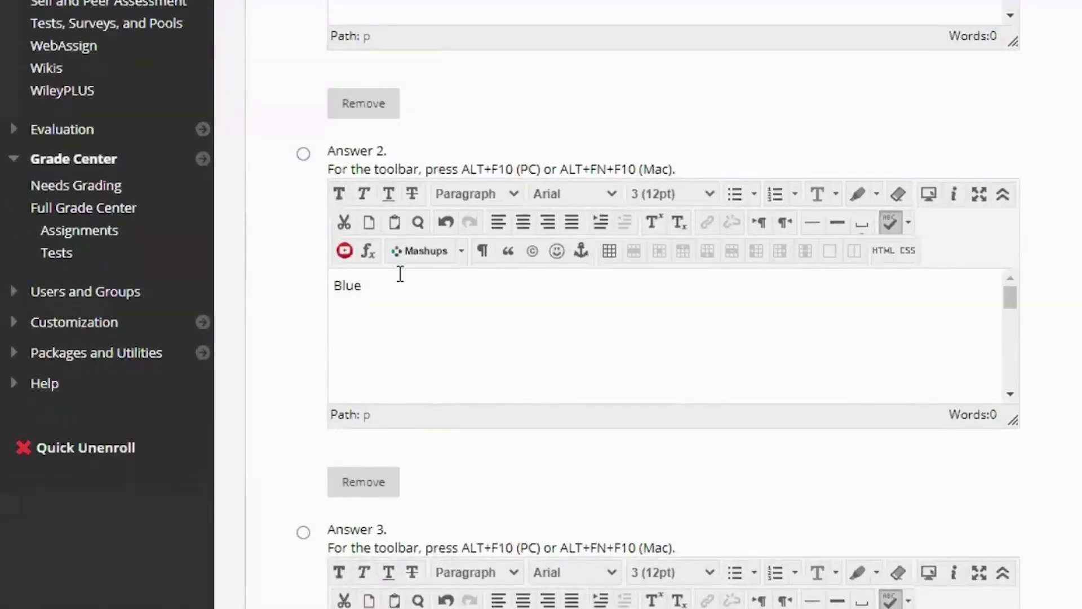
{"action": "left_click", "coordinate": [303, 154]}
{"action": "scroll", "coordinate": [592, 362], "scroll_direction": "down", "scroll_amount": 7}
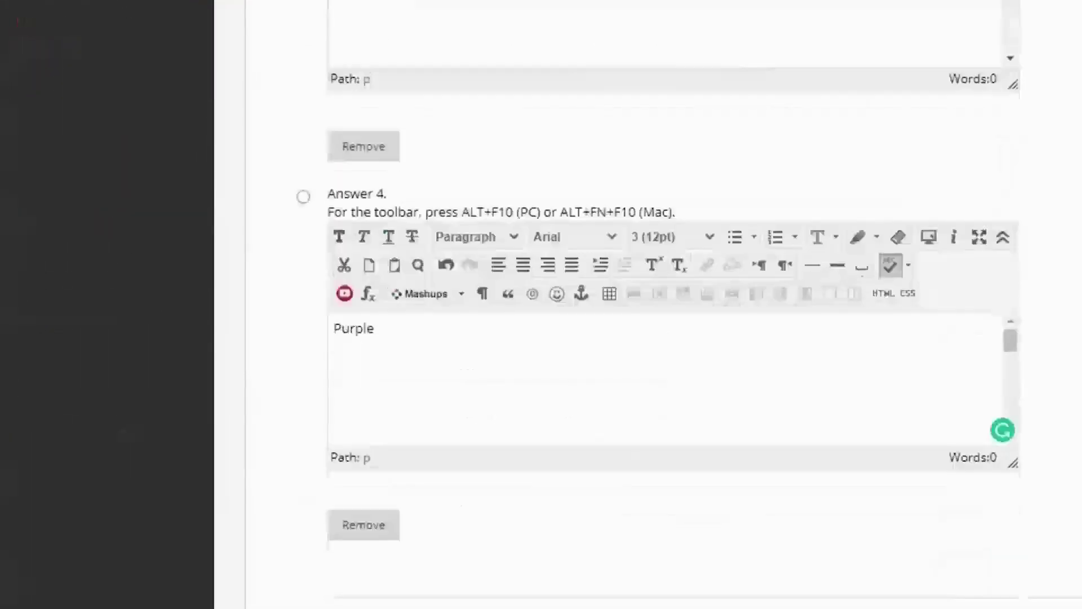
{"action": "scroll", "coordinate": [775, 160], "scroll_direction": "up", "scroll_amount": 20}
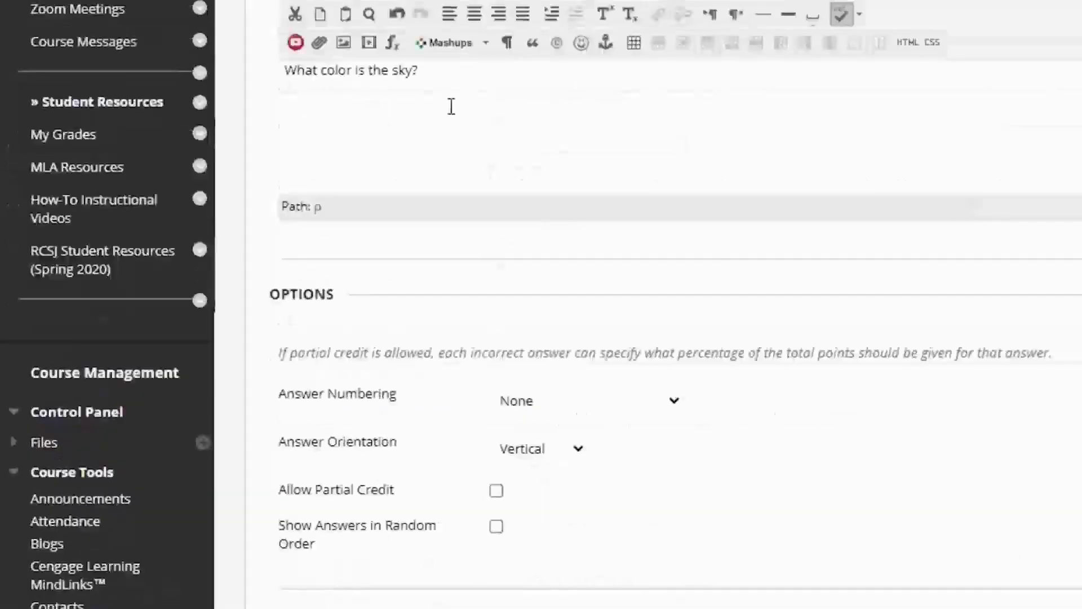
{"action": "scroll", "coordinate": [437, 150], "scroll_direction": "down", "scroll_amount": 15}
{"action": "scroll", "coordinate": [541, 304], "scroll_direction": "down", "scroll_amount": 4}
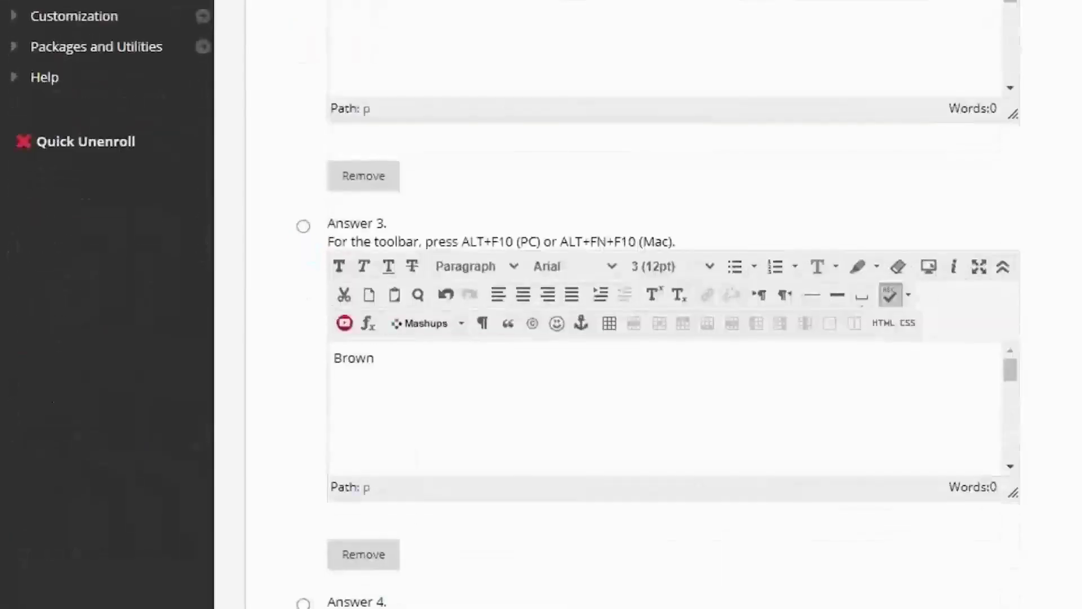
{"action": "scroll", "coordinate": [195, 89], "scroll_direction": "up", "scroll_amount": 4}
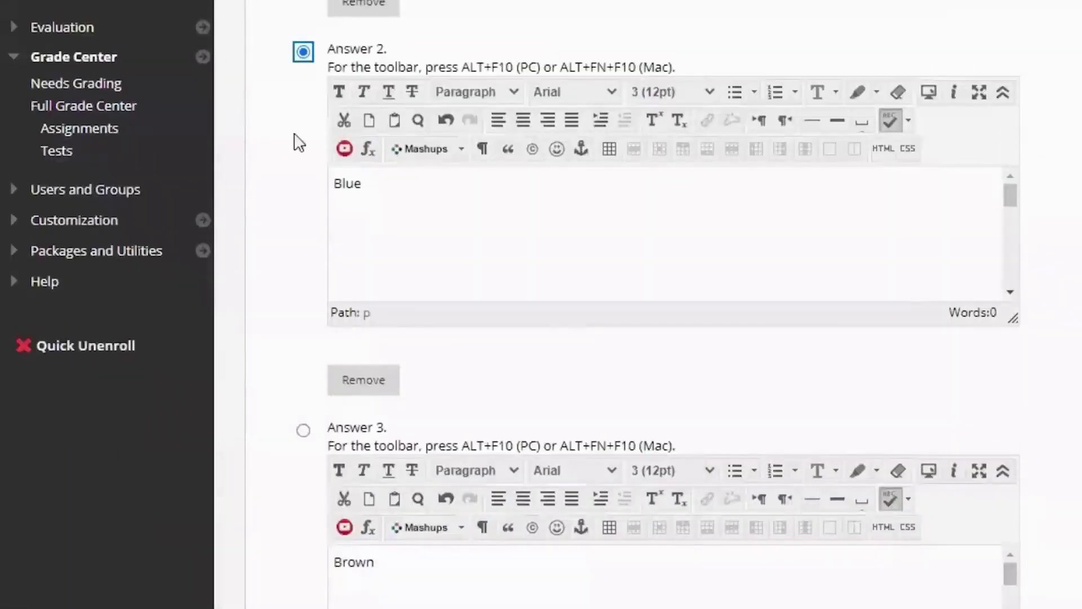
{"action": "scroll", "coordinate": [673, 304], "scroll_direction": "down", "scroll_amount": 4}
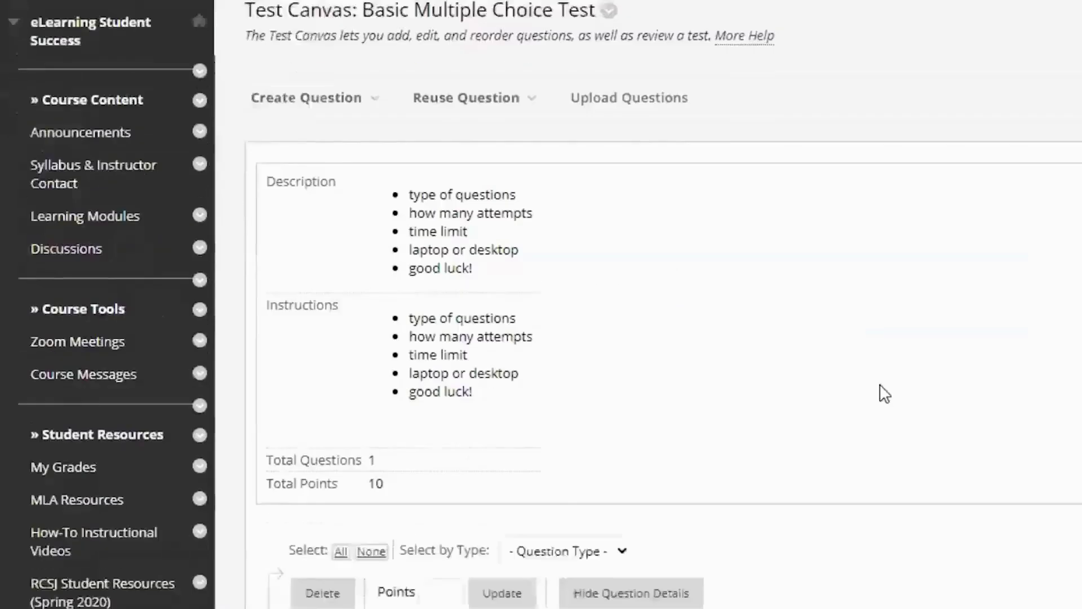
Edit the sky-colour question and mark Green as the correct answer.
{"action": "scroll", "coordinate": [885, 393], "scroll_direction": "down", "scroll_amount": 10}
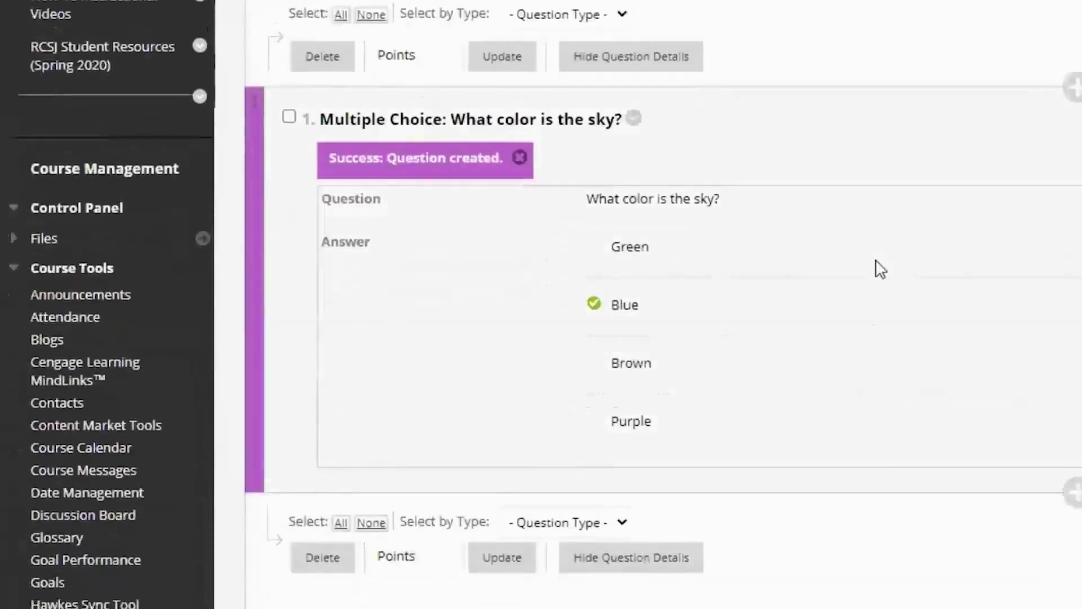
{"action": "scroll", "coordinate": [550, 335], "scroll_direction": "up", "scroll_amount": 3}
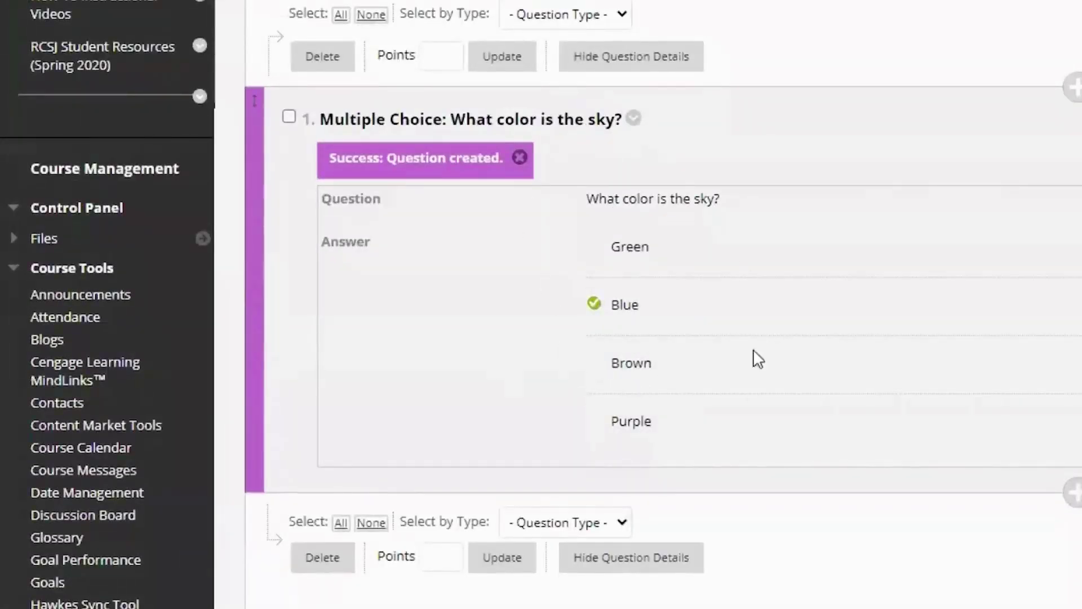
{"action": "left_click", "coordinate": [635, 120]}
{"action": "left_click", "coordinate": [681, 20]}
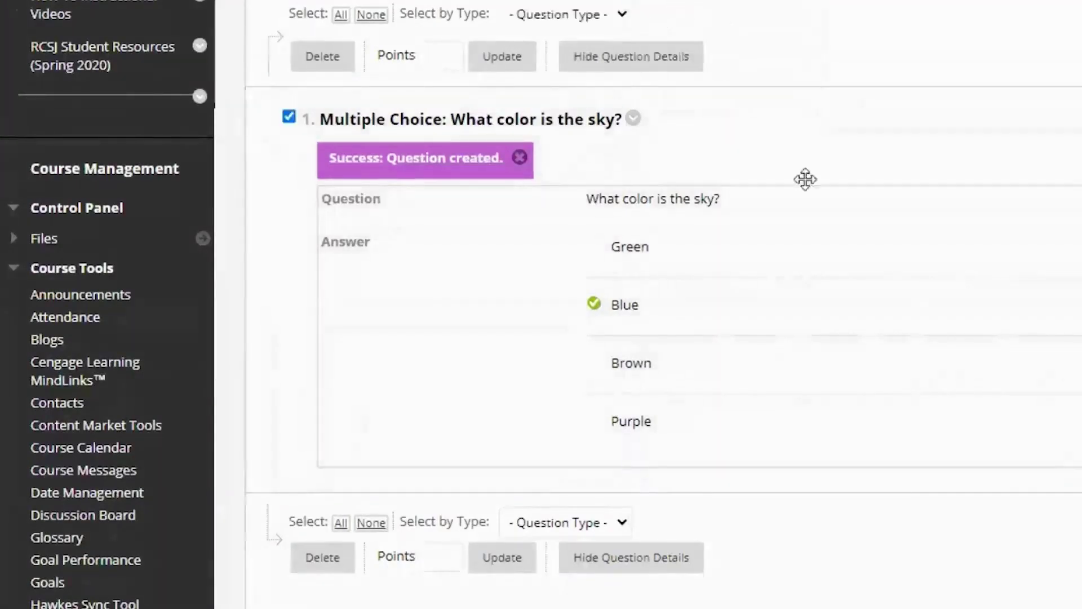
{"action": "scroll", "coordinate": [944, 293], "scroll_direction": "down", "scroll_amount": 10}
{"action": "scroll", "coordinate": [950, 269], "scroll_direction": "down", "scroll_amount": 3}
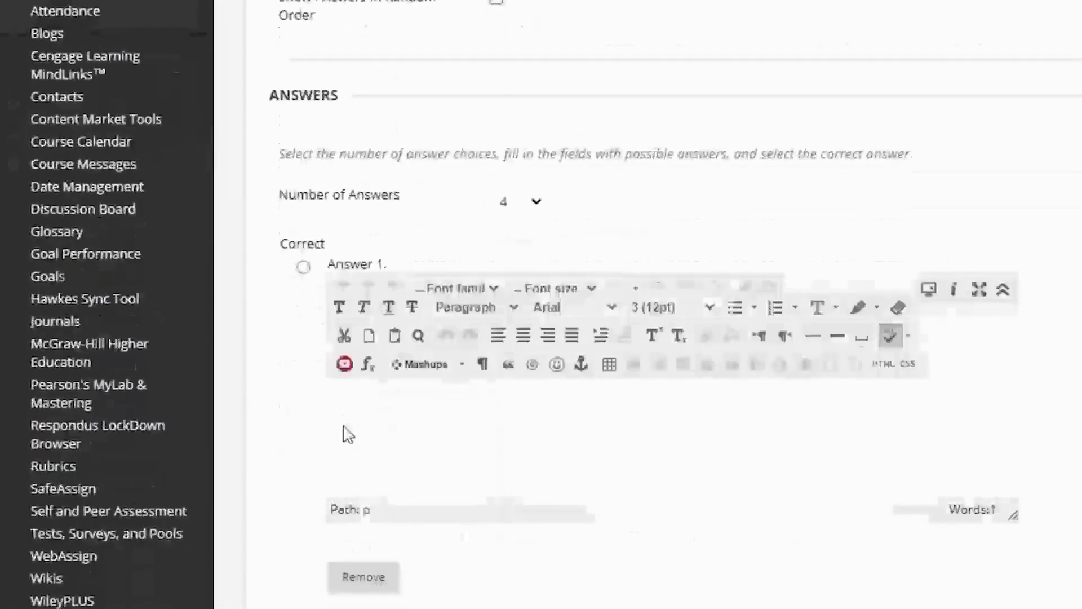
{"action": "left_click", "coordinate": [305, 269]}
{"action": "left_click", "coordinate": [303, 268]}
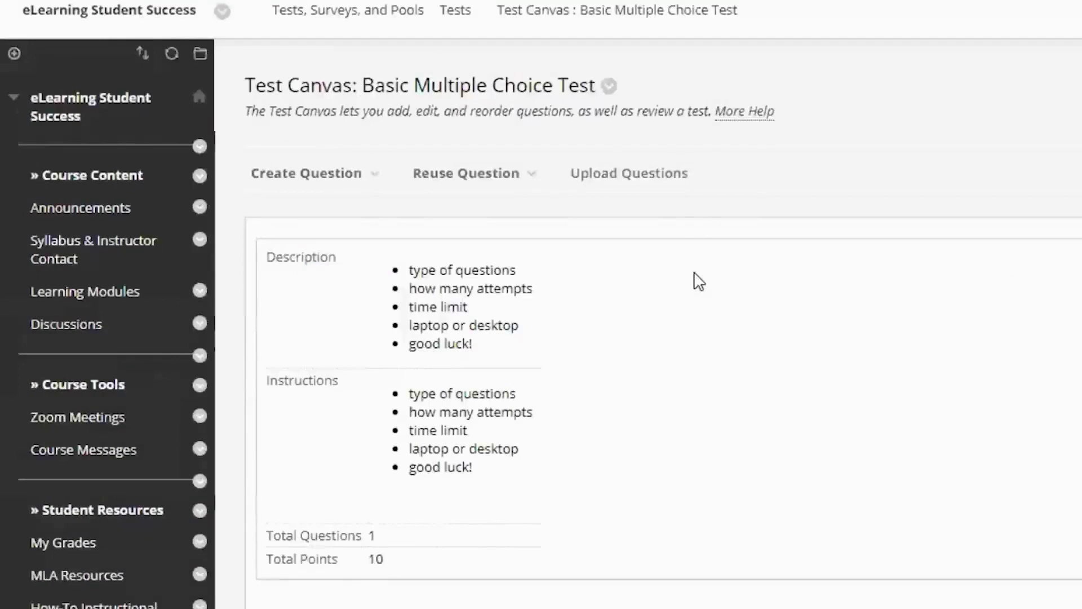
{"action": "scroll", "coordinate": [748, 268], "scroll_direction": "down", "scroll_amount": 7}
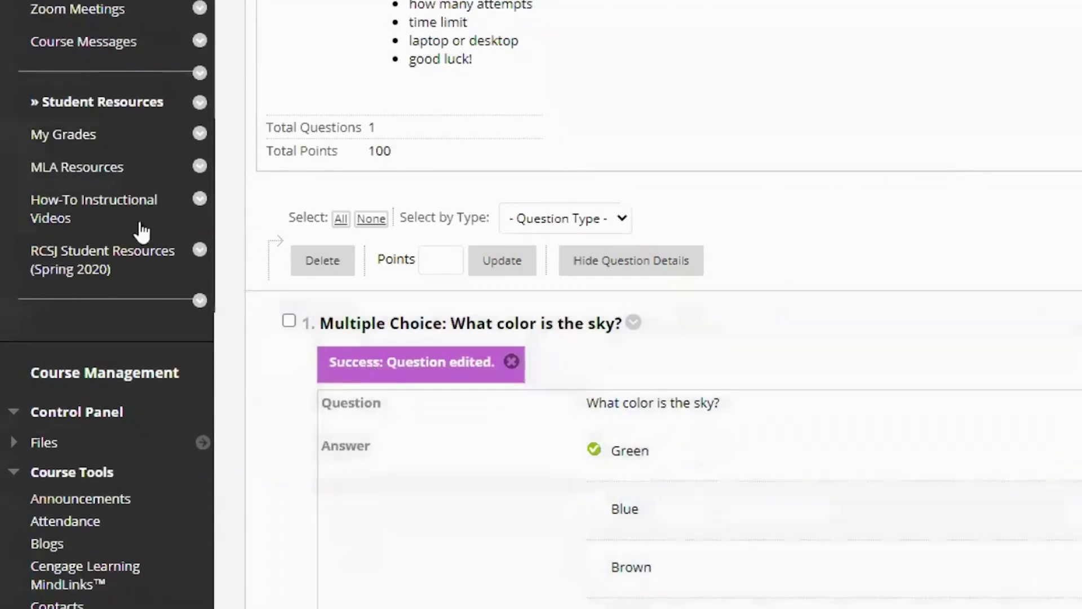
Select all questions and update their points value to 5.
{"action": "left_click", "coordinate": [341, 219]}
{"action": "left_click", "coordinate": [435, 263]}
{"action": "left_click", "coordinate": [437, 302]}
{"action": "left_click", "coordinate": [497, 261]}
{"action": "scroll", "coordinate": [842, 214], "scroll_direction": "down", "scroll_amount": 5}
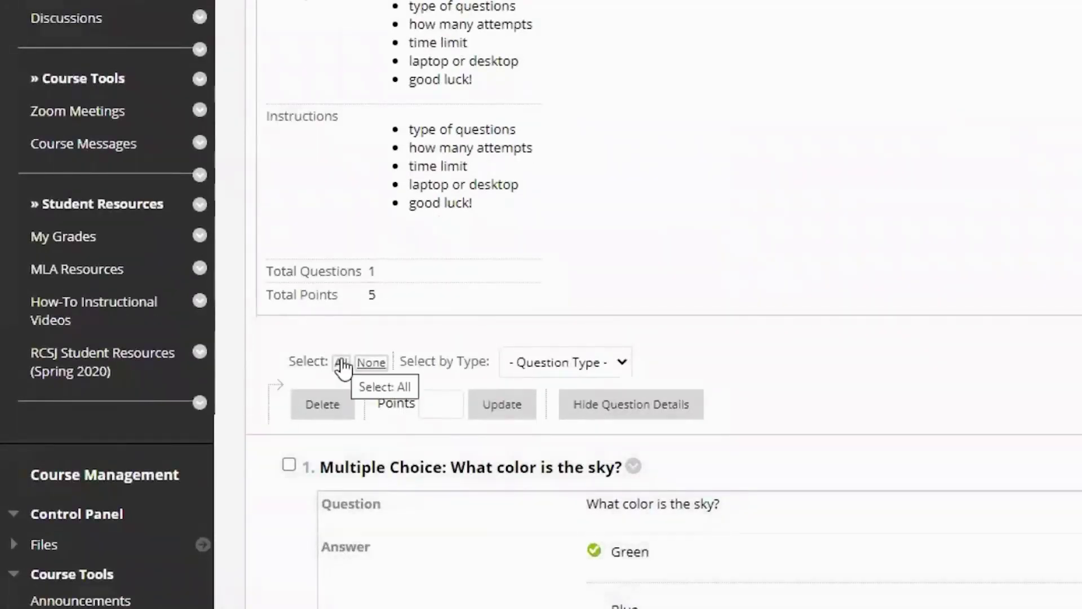
{"action": "left_click", "coordinate": [347, 369]}
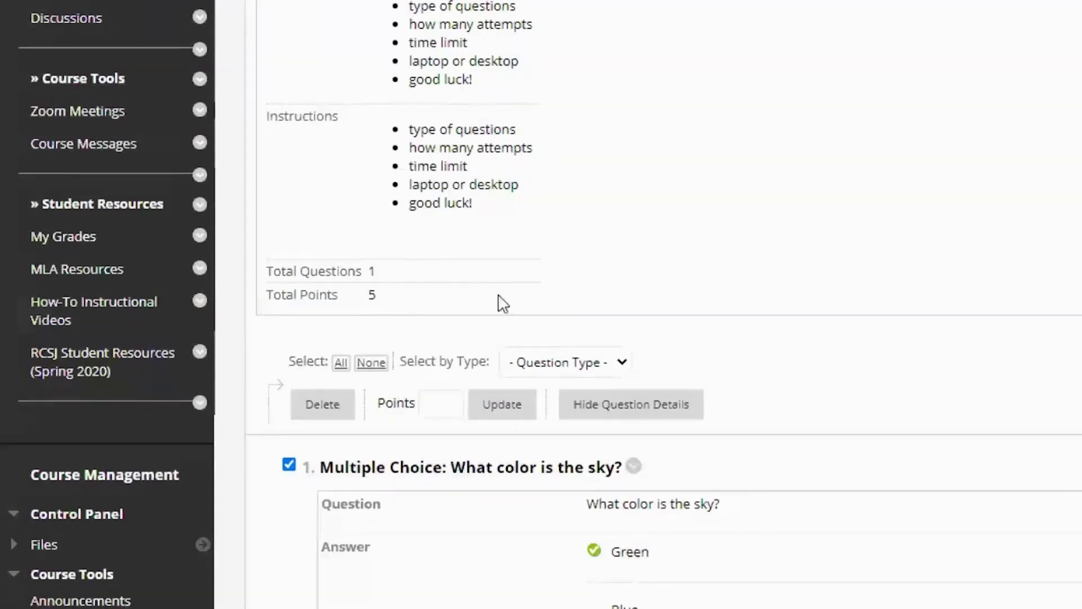
{"action": "scroll", "coordinate": [552, 305], "scroll_direction": "up", "scroll_amount": 1}
{"action": "scroll", "coordinate": [626, 324], "scroll_direction": "down", "scroll_amount": 2}
{"action": "scroll", "coordinate": [620, 324], "scroll_direction": "up", "scroll_amount": 8}
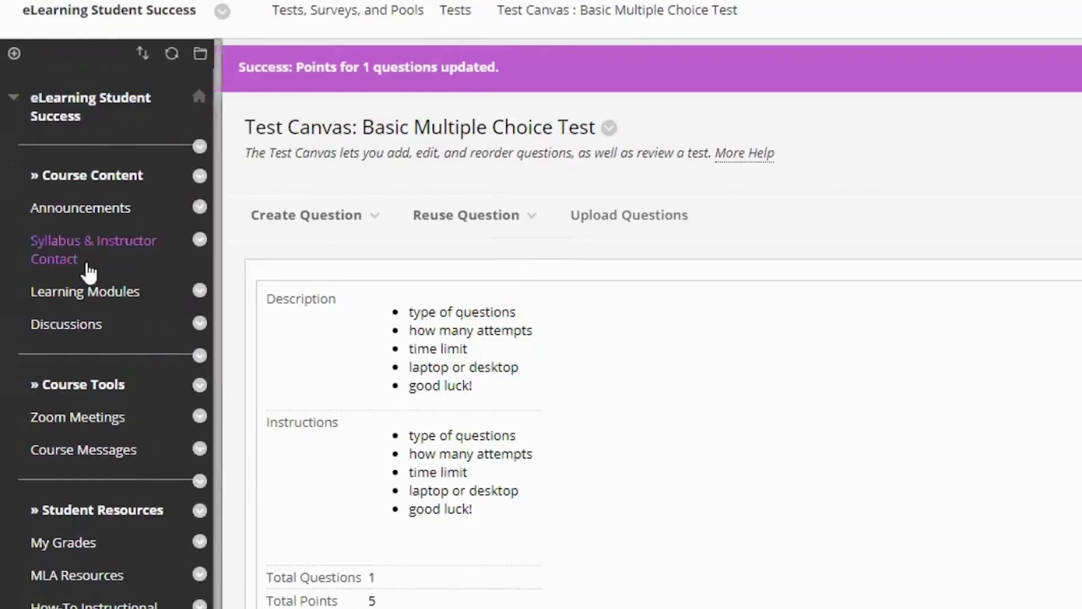
Add the existing Basic Multiple Choice Test to the Week 1 learning module.
{"action": "left_click", "coordinate": [100, 294]}
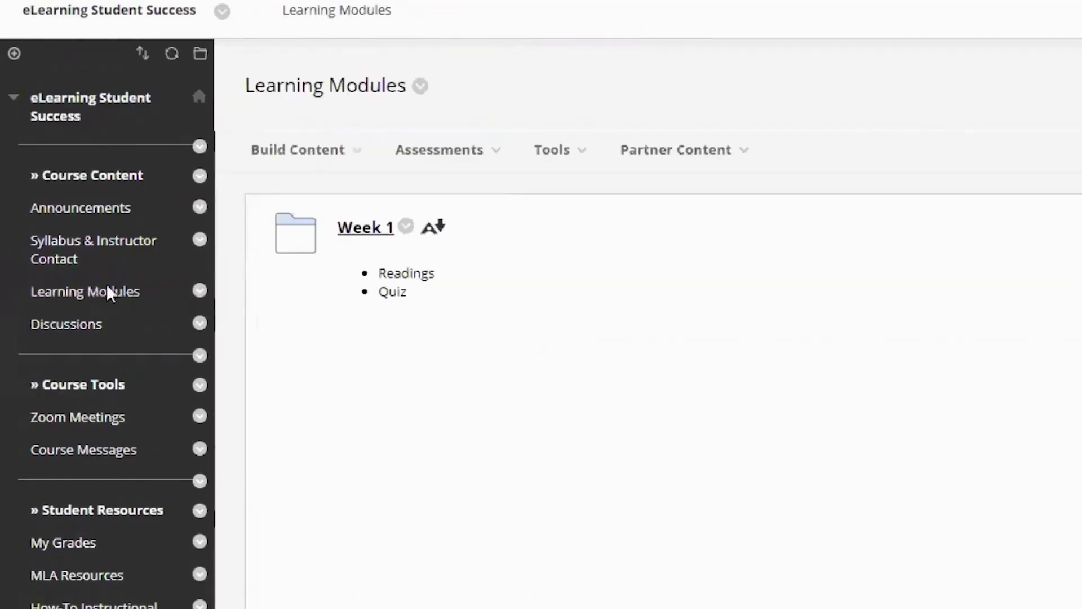
{"action": "left_click", "coordinate": [367, 231]}
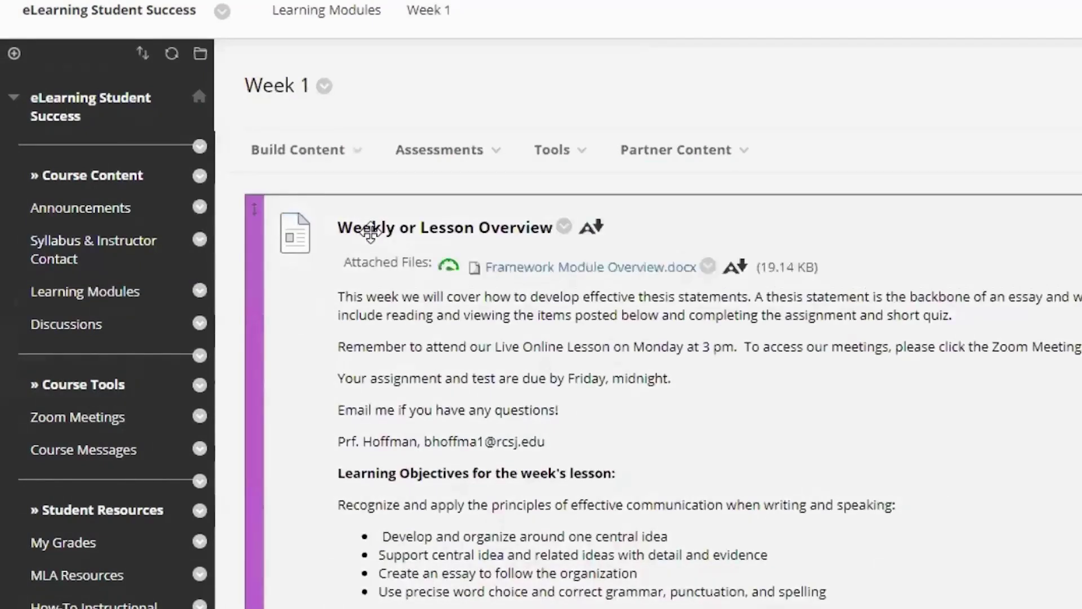
{"action": "left_click", "coordinate": [441, 153]}
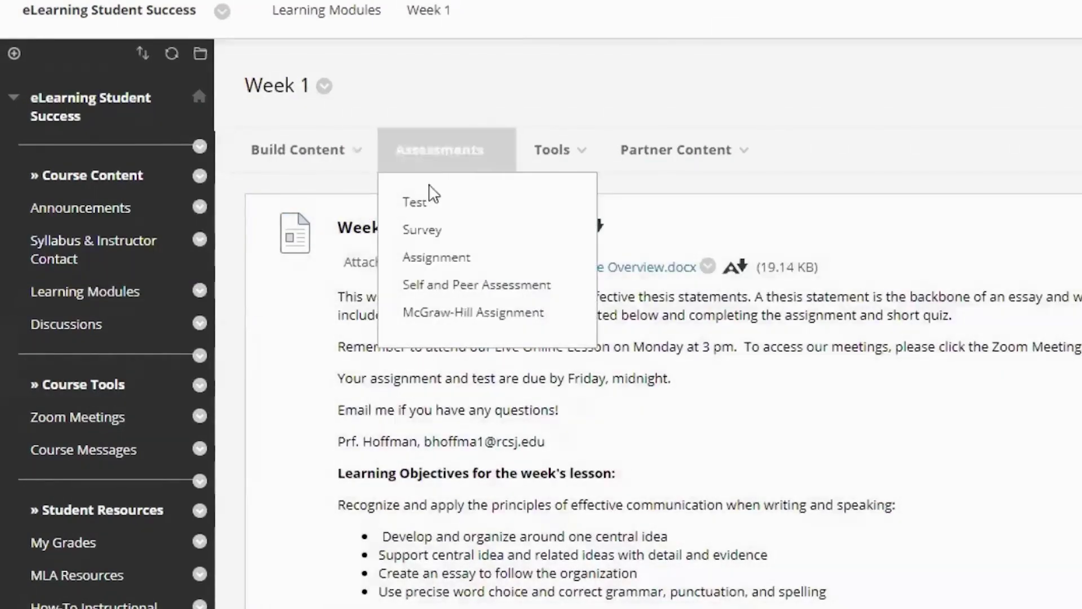
{"action": "left_click", "coordinate": [413, 204]}
{"action": "scroll", "coordinate": [886, 265], "scroll_direction": "down", "scroll_amount": 3}
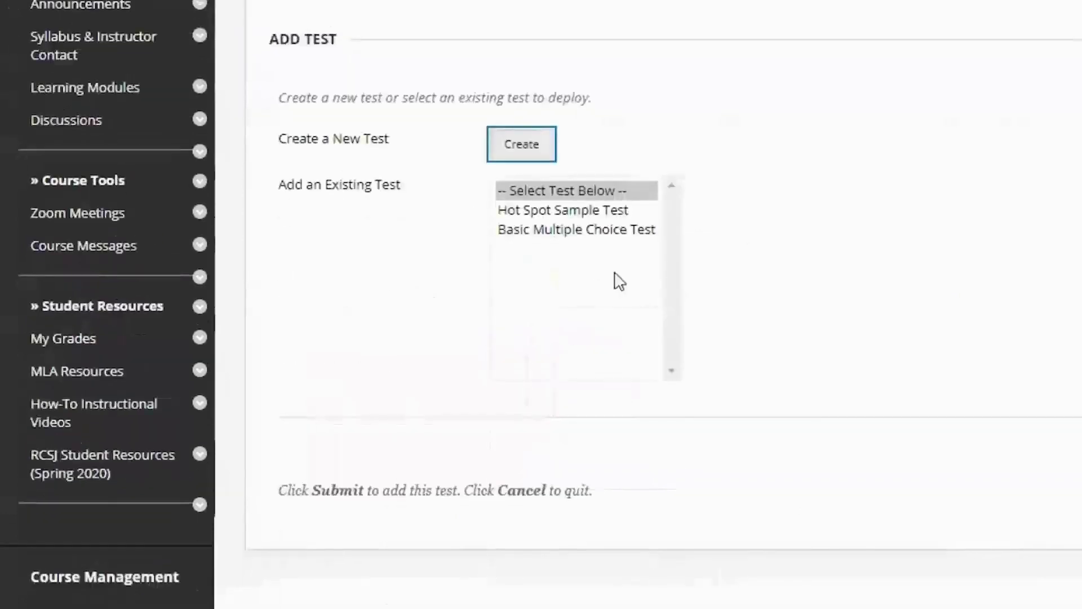
{"action": "left_click", "coordinate": [589, 231]}
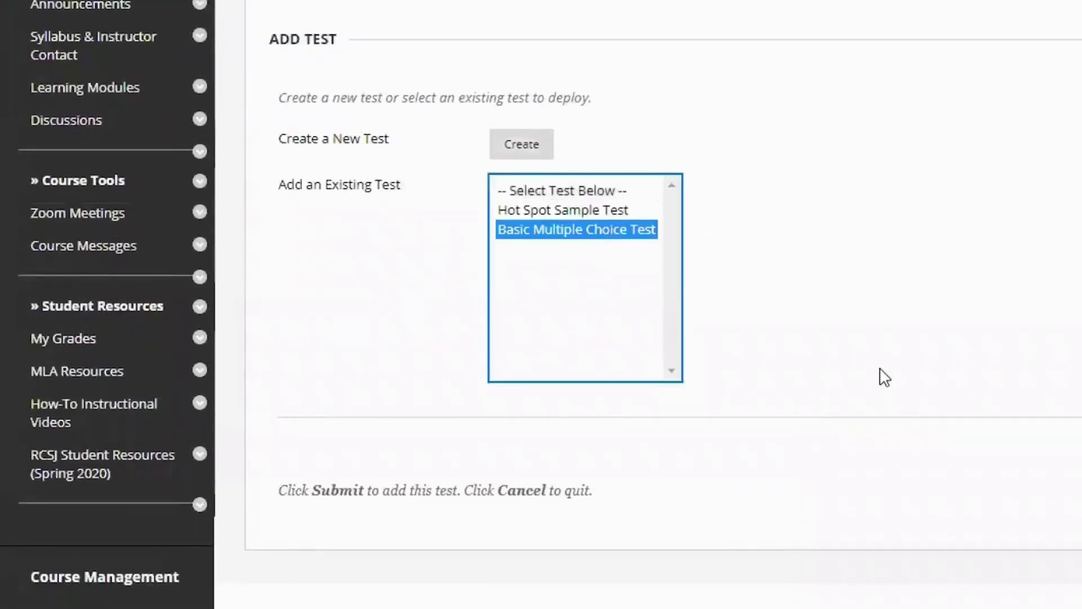
{"action": "left_click", "coordinate": [528, 231]}
{"action": "key", "text": "Return"}
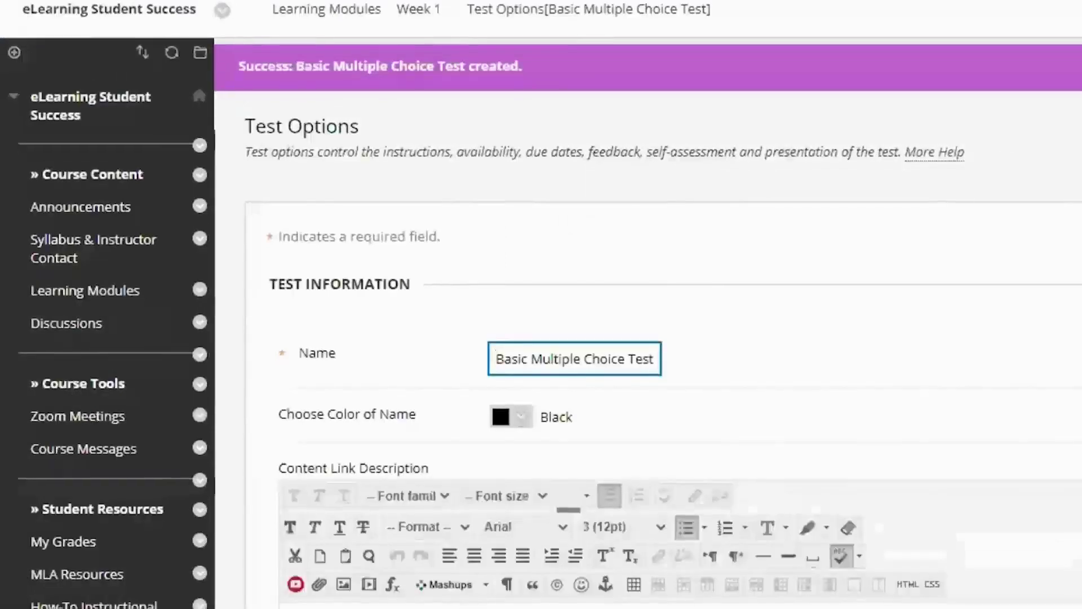
Check Show test description and Show Instructions, and make the test available to students.
{"action": "scroll", "coordinate": [1053, 414], "scroll_direction": "down", "scroll_amount": 10}
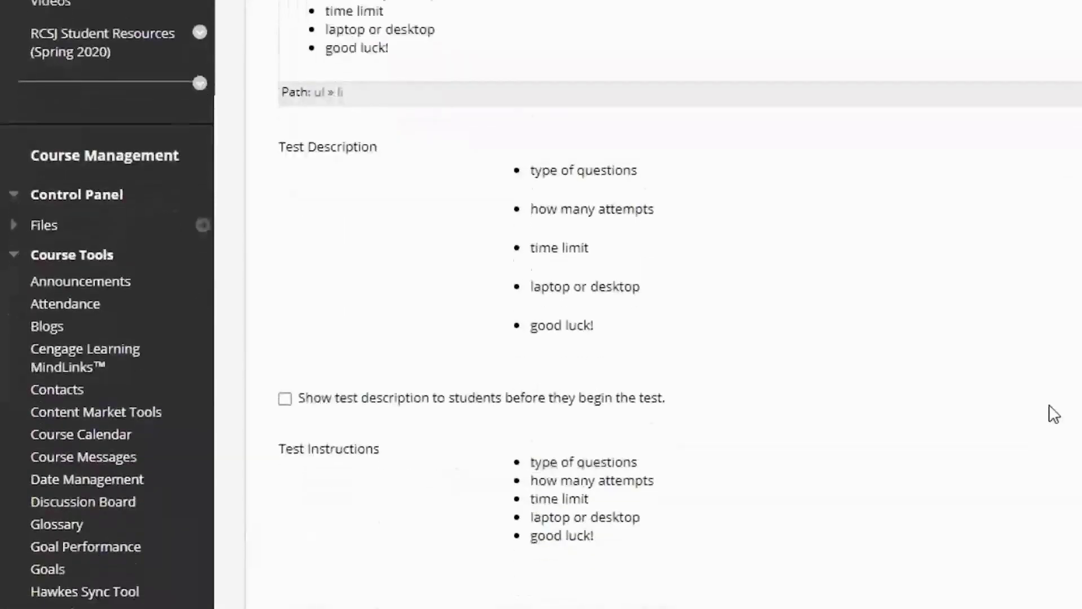
{"action": "scroll", "coordinate": [1054, 414], "scroll_direction": "down", "scroll_amount": 2}
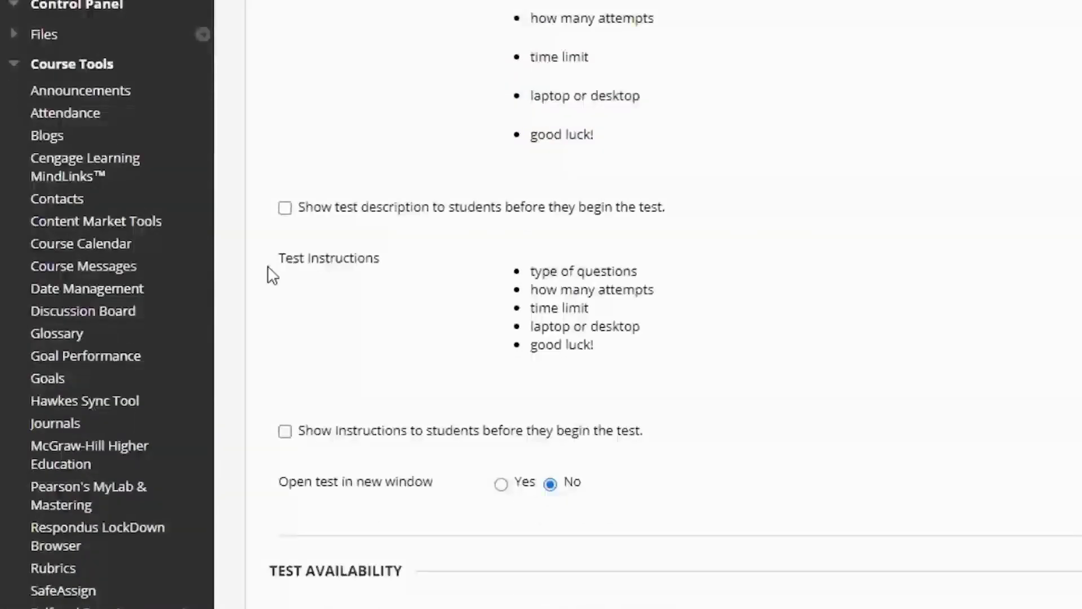
{"action": "left_click", "coordinate": [284, 208]}
{"action": "scroll", "coordinate": [377, 329], "scroll_direction": "down", "scroll_amount": 2}
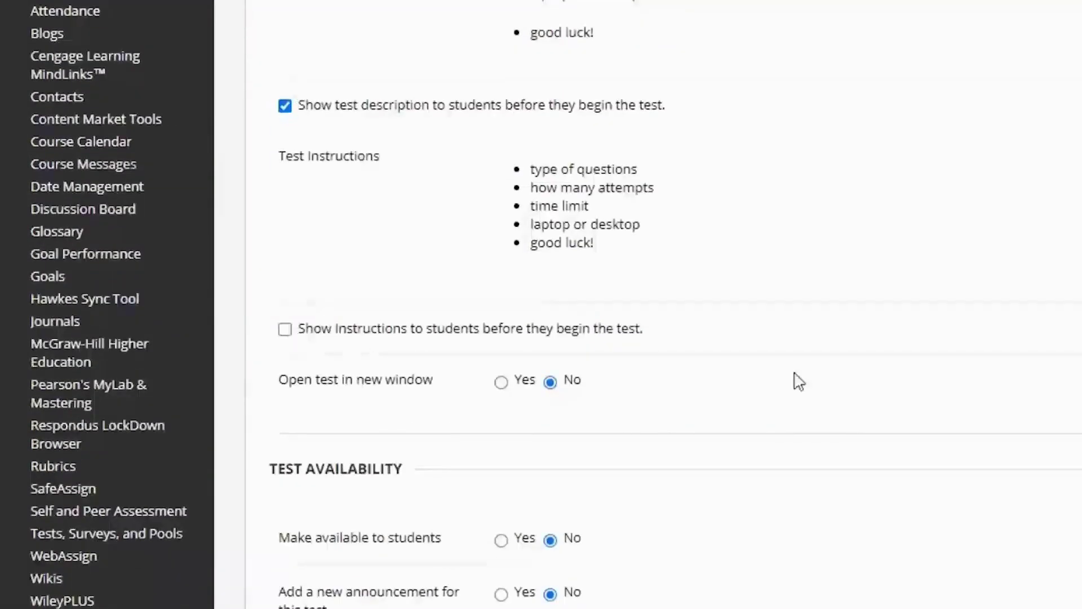
{"action": "left_click", "coordinate": [285, 329]}
{"action": "scroll", "coordinate": [906, 451], "scroll_direction": "down", "scroll_amount": 5}
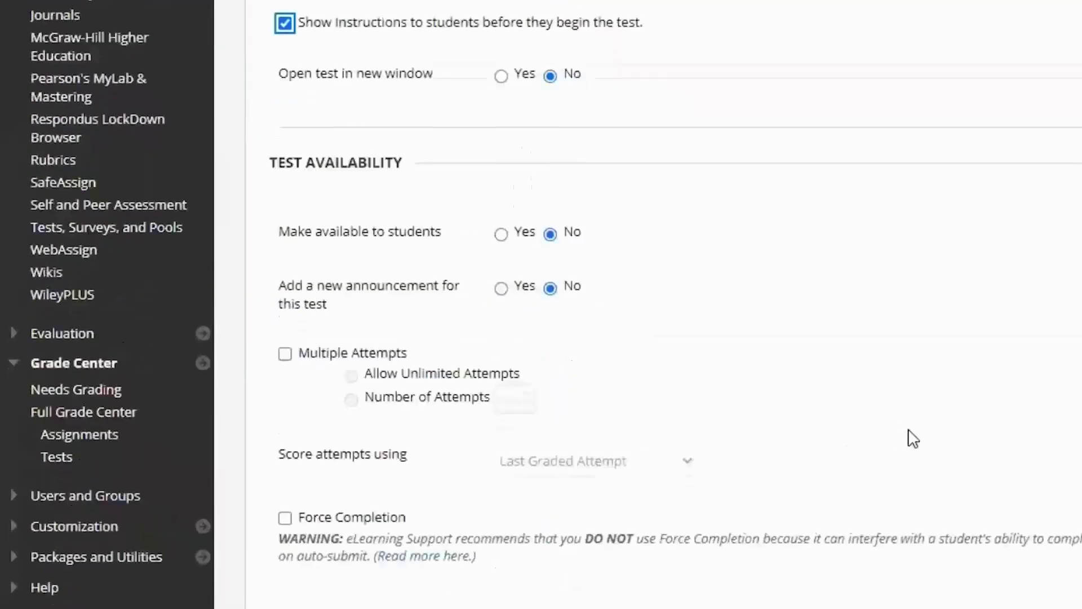
{"action": "scroll", "coordinate": [913, 438], "scroll_direction": "down", "scroll_amount": 2}
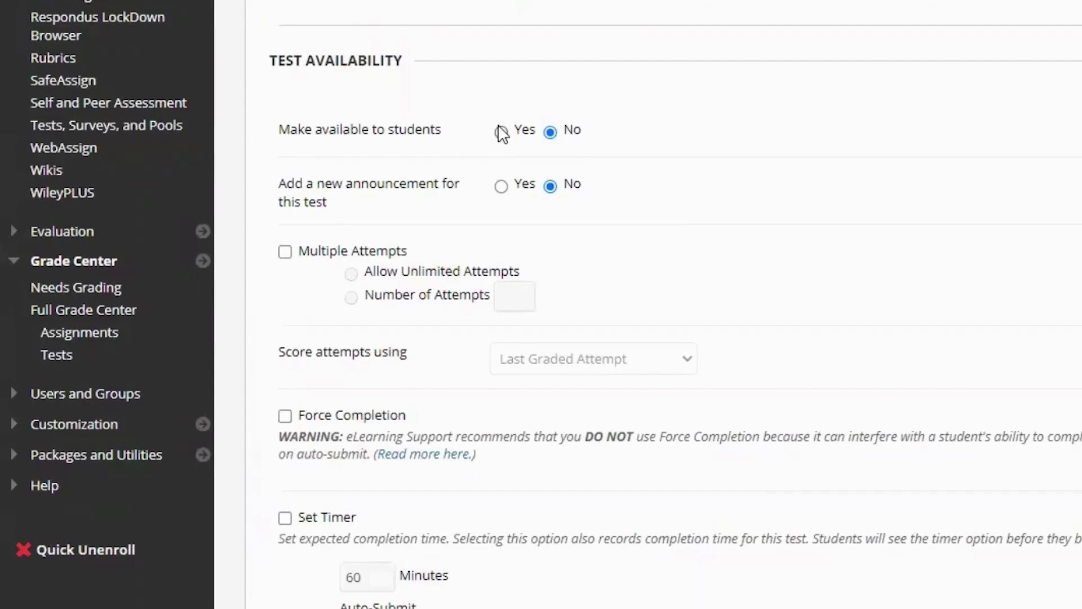
{"action": "left_click", "coordinate": [501, 133]}
{"action": "scroll", "coordinate": [704, 190], "scroll_direction": "down", "scroll_amount": 2}
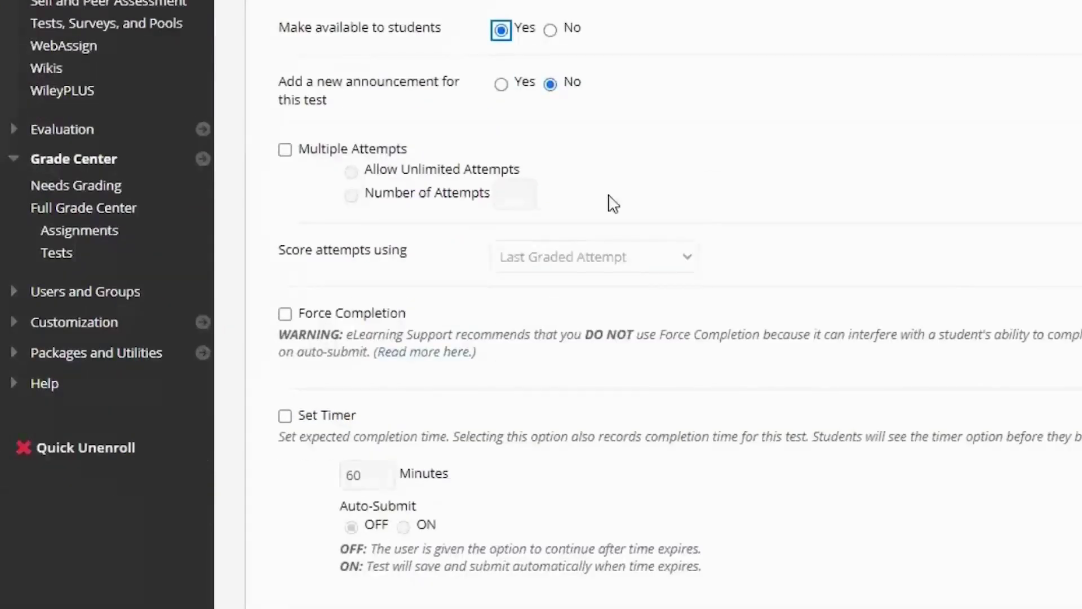
{"action": "left_click", "coordinate": [285, 149]}
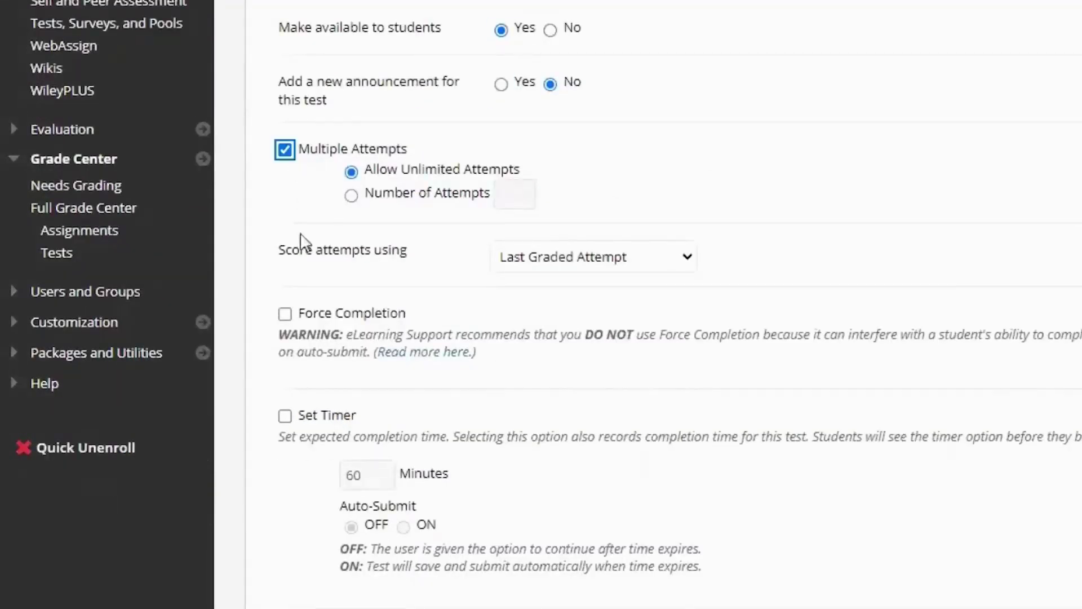
{"action": "left_click", "coordinate": [351, 195]}
{"action": "left_click", "coordinate": [518, 189]}
{"action": "type", "text": "2"}
{"action": "left_click", "coordinate": [684, 208]}
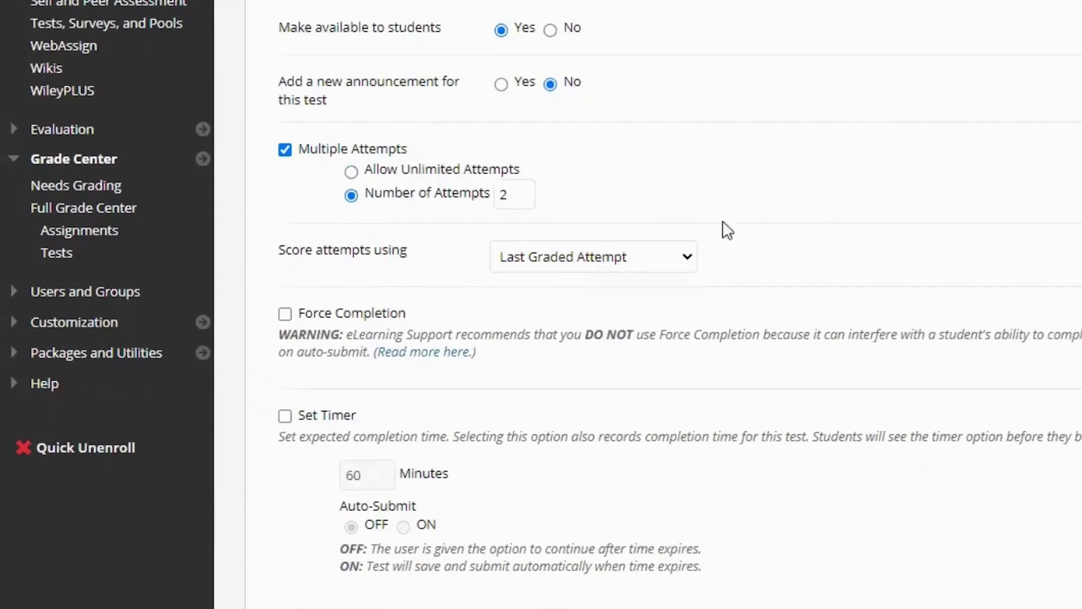
{"action": "left_click", "coordinate": [665, 263]}
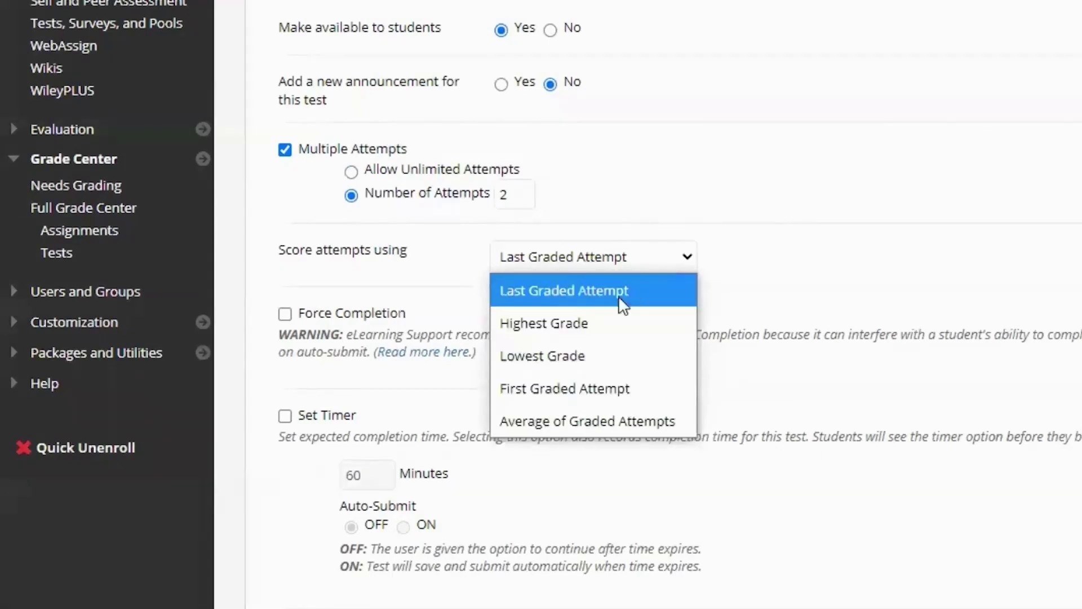
{"action": "left_click", "coordinate": [613, 316]}
{"action": "left_click", "coordinate": [929, 286]}
{"action": "scroll", "coordinate": [954, 340], "scroll_direction": "down", "scroll_amount": 3}
{"action": "scroll", "coordinate": [956, 329], "scroll_direction": "up", "scroll_amount": 3}
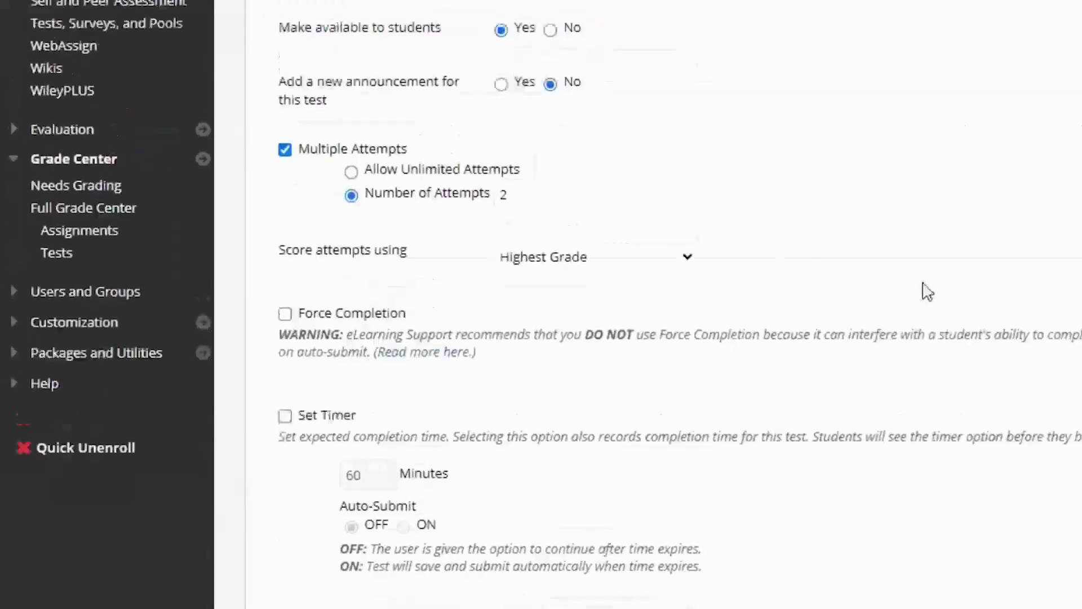
{"action": "left_click", "coordinate": [285, 151]}
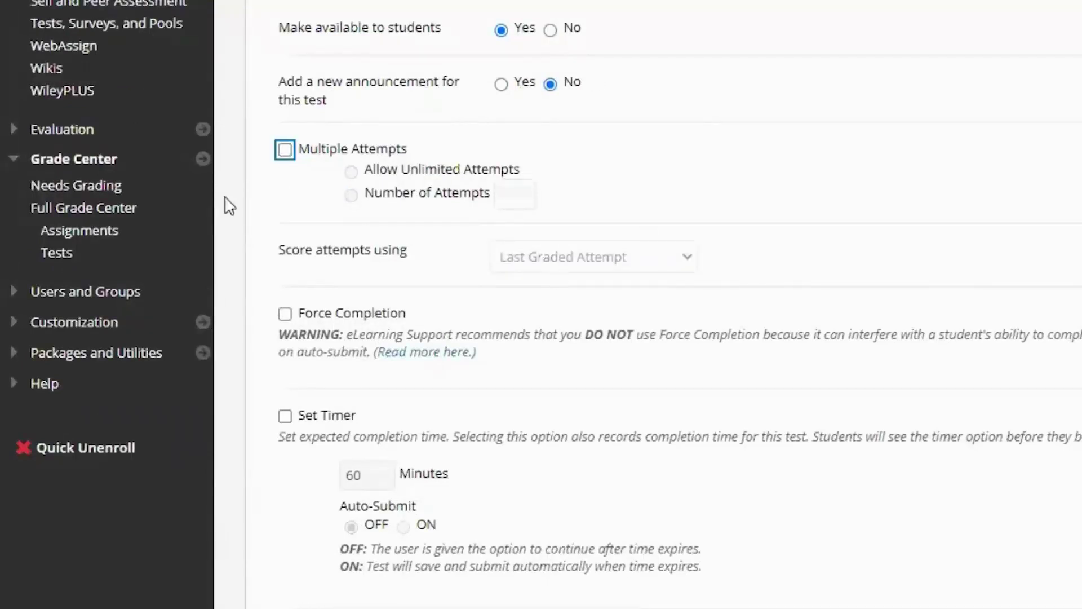
{"action": "scroll", "coordinate": [316, 217], "scroll_direction": "down", "scroll_amount": 3}
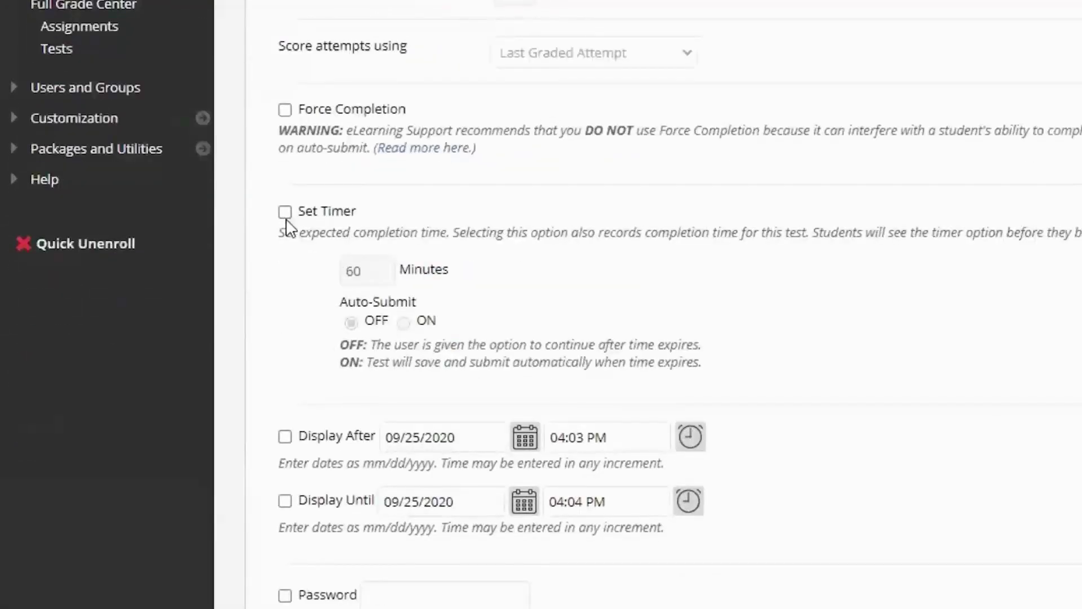
Turn on the timer and set it to 10 minutes, leaving auto-submit off.
{"action": "left_click", "coordinate": [284, 212]}
{"action": "double_click", "coordinate": [373, 275]}
{"action": "type", "text": "90"}
{"action": "left_click", "coordinate": [284, 290]}
{"action": "double_click", "coordinate": [383, 266]}
{"action": "type", "text": "10"}
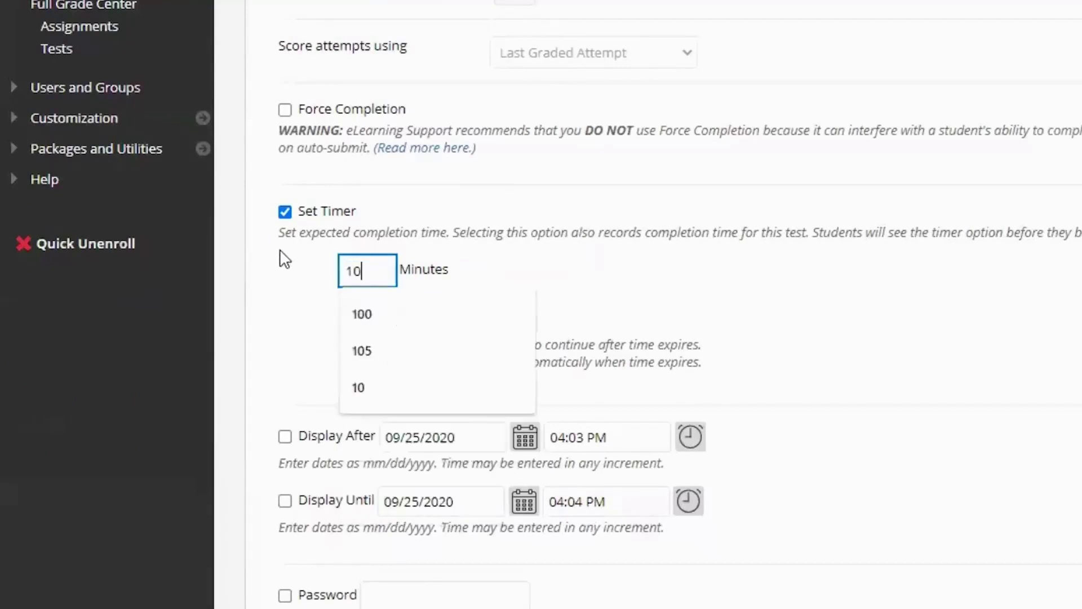
{"action": "left_click", "coordinate": [284, 259]}
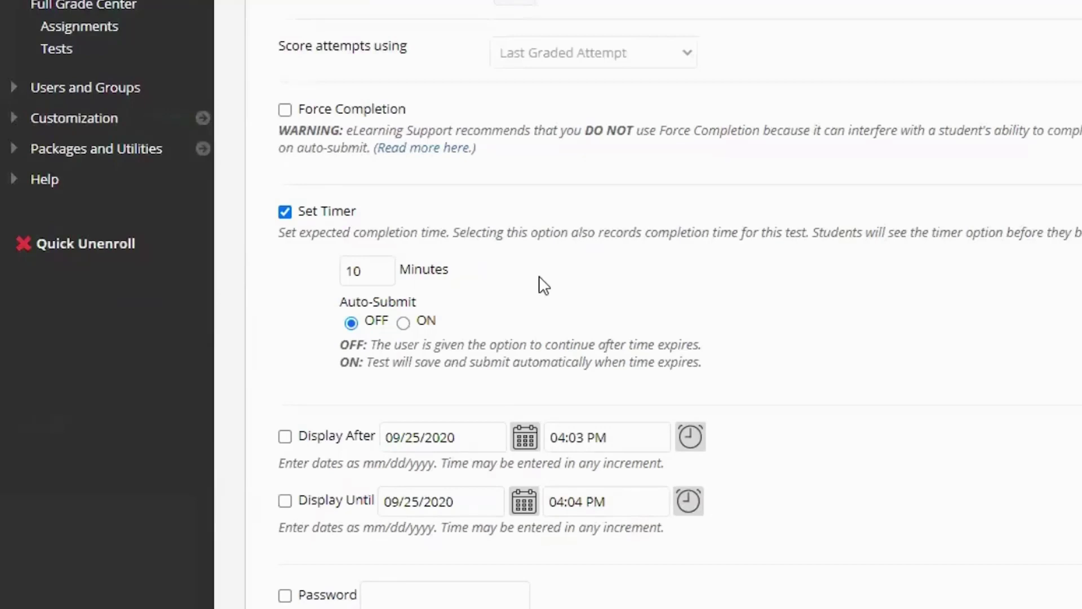
Enable Display After and set its date to 09/28/2020.
{"action": "scroll", "coordinate": [701, 302], "scroll_direction": "down", "scroll_amount": 2}
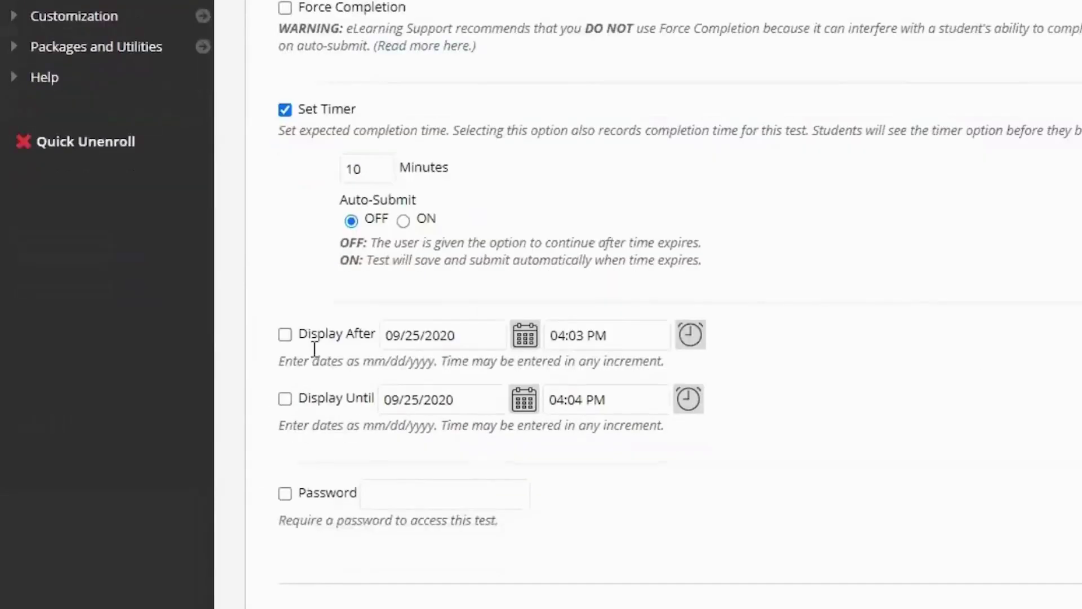
{"action": "left_click", "coordinate": [285, 336]}
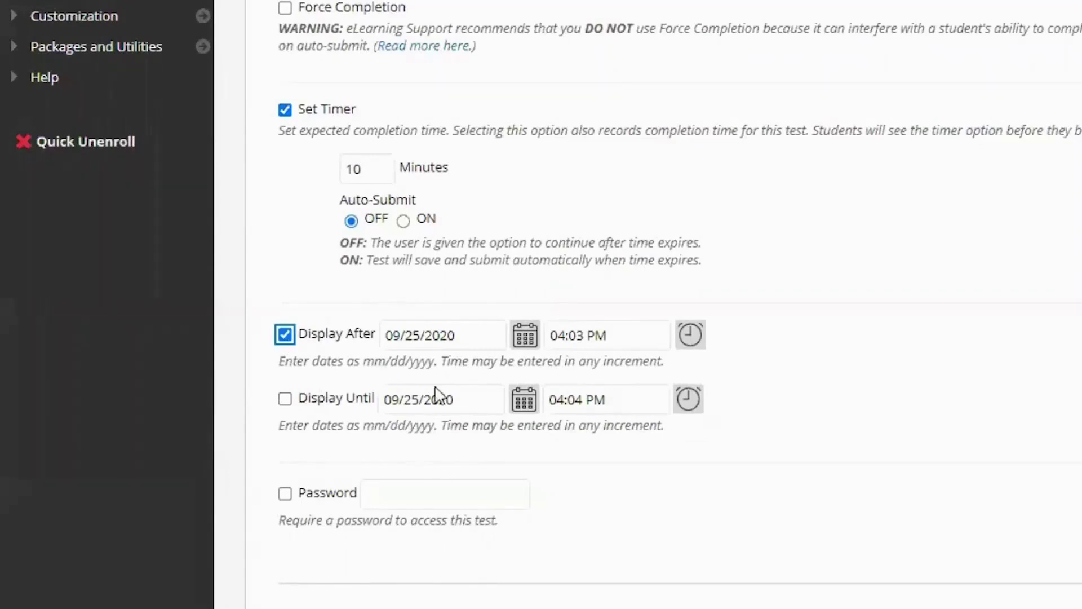
{"action": "left_click", "coordinate": [526, 337]}
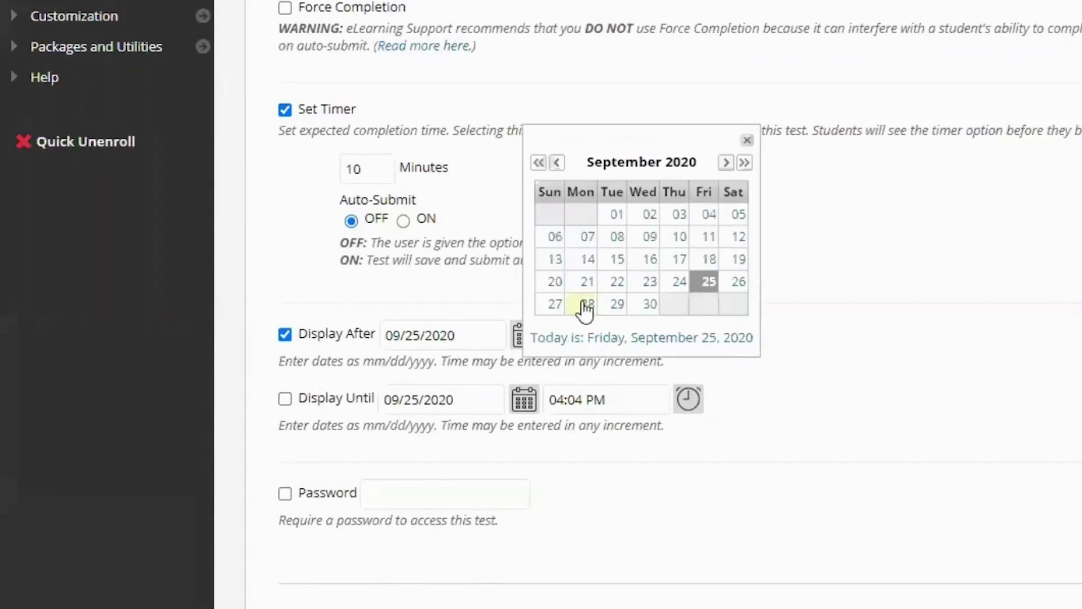
{"action": "left_click", "coordinate": [583, 307]}
{"action": "left_click", "coordinate": [689, 334]}
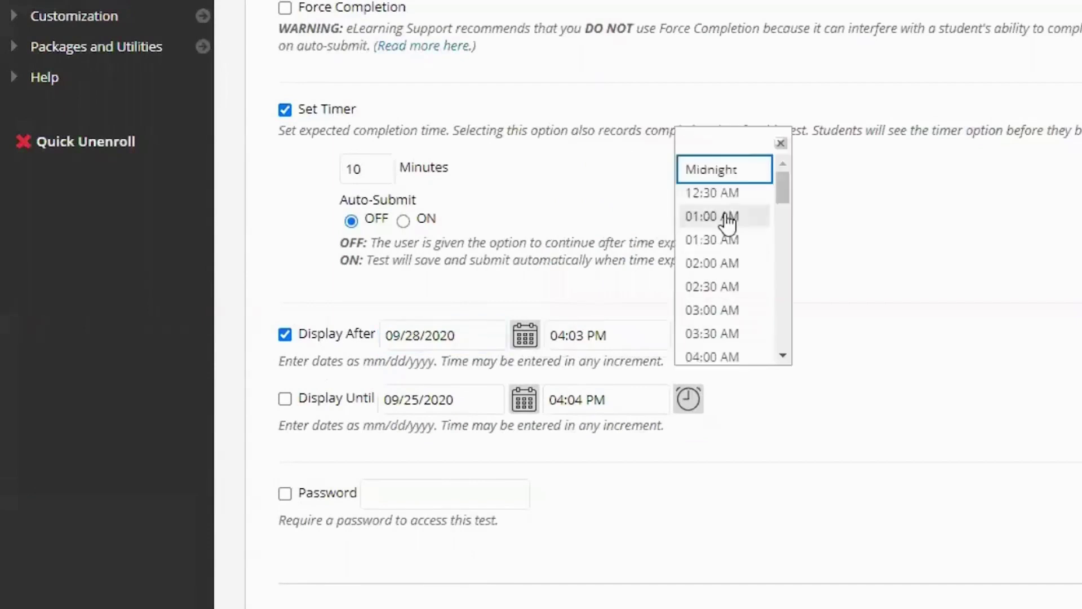
{"action": "left_click", "coordinate": [711, 170]}
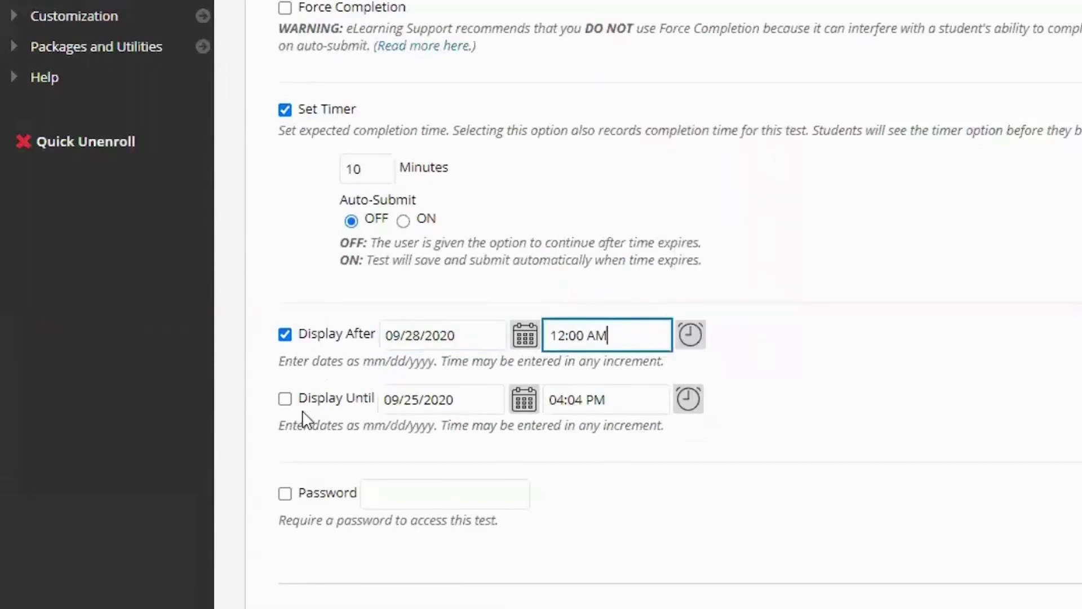
Enable Display Until and set it to 10/30/2020 at End of Day (11:59 PM).
{"action": "left_click", "coordinate": [285, 399]}
{"action": "left_click", "coordinate": [523, 401]}
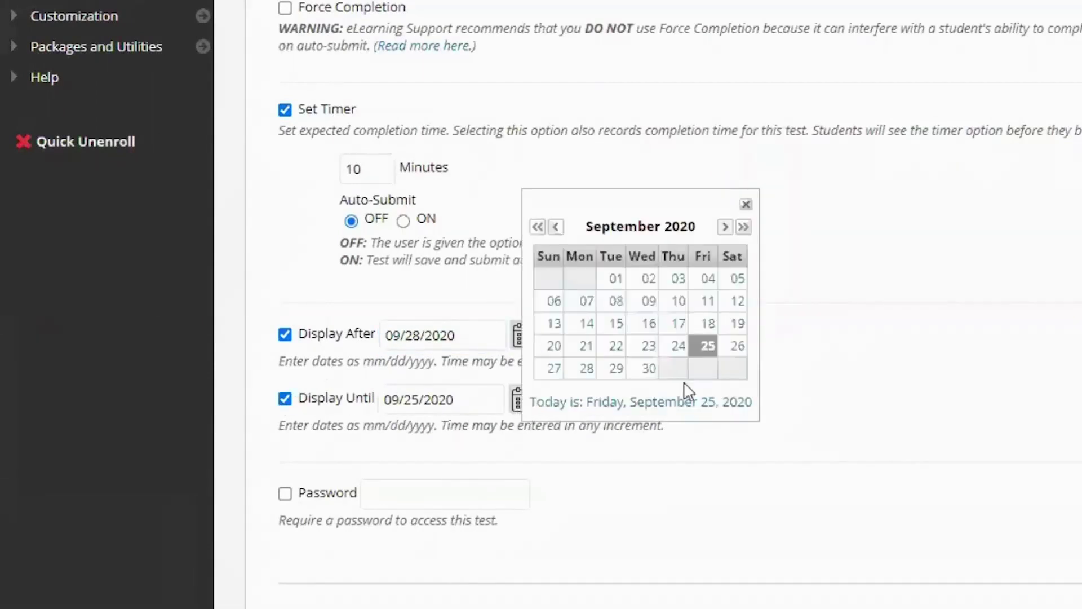
{"action": "left_click", "coordinate": [725, 226]}
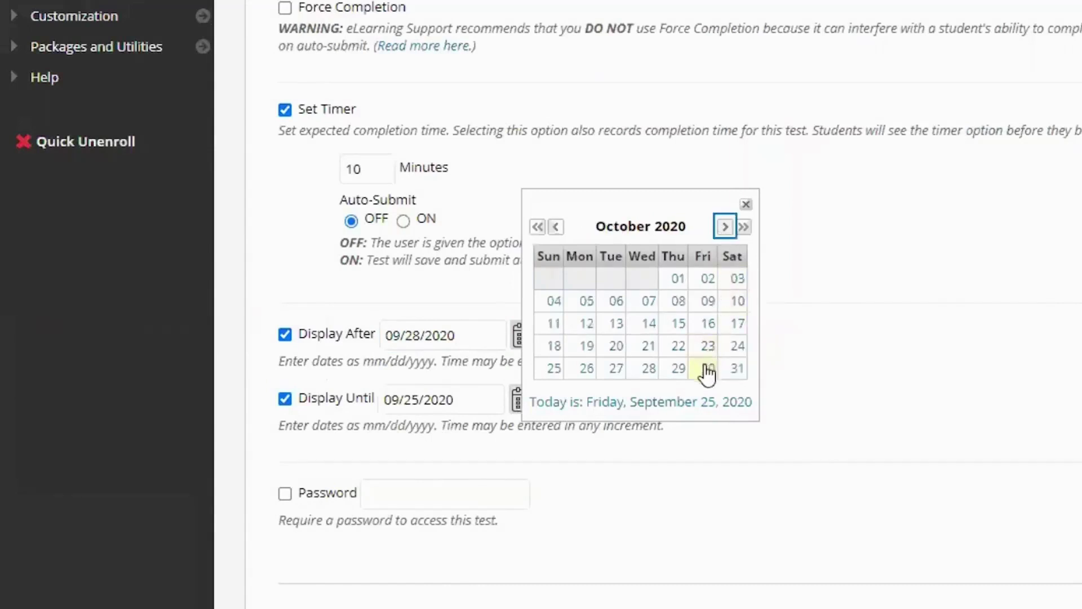
{"action": "left_click", "coordinate": [704, 369]}
{"action": "left_click", "coordinate": [696, 410]}
{"action": "left_click_drag", "start_coordinate": [778, 261], "coordinate": [741, 426]}
{"action": "left_click", "coordinate": [741, 422]}
{"action": "left_click", "coordinate": [872, 421]}
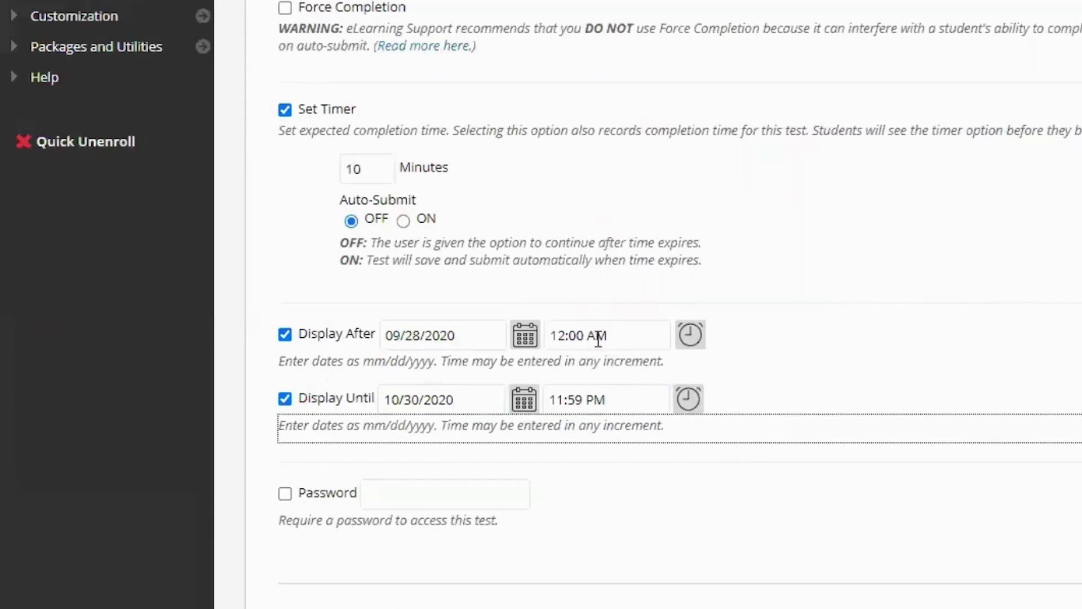
Change the Display After start time to 09:45 AM.
{"action": "left_click_drag", "start_coordinate": [614, 331], "coordinate": [543, 332]}
{"action": "type", "text": "12"}
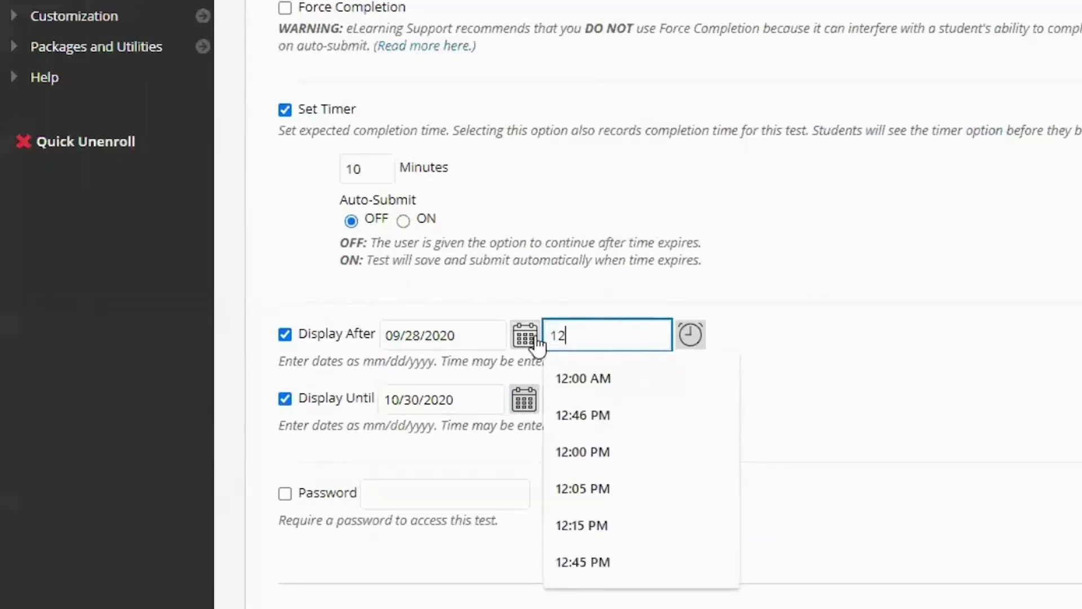
{"action": "key", "text": "BackSpace"}
{"action": "type", "text": "9:45 AM"}
{"action": "left_click", "coordinate": [557, 334]}
{"action": "key", "text": "BackSpace"}
{"action": "left_click", "coordinate": [773, 350]}
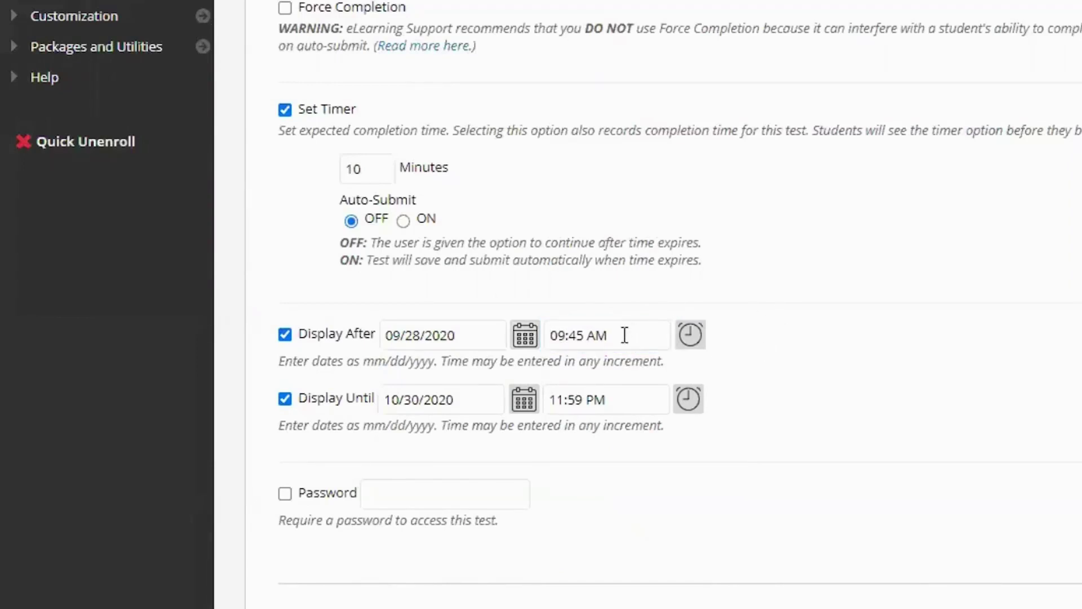
{"action": "left_click", "coordinate": [689, 335]}
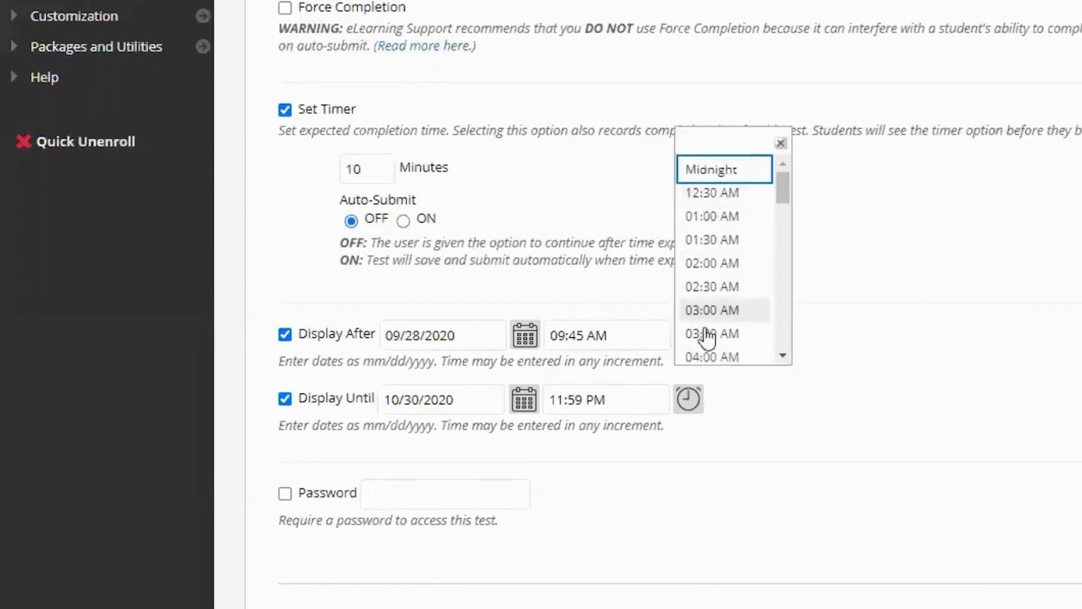
Add the first student in the course list as a Single Attempt availability exception.
{"action": "left_click", "coordinate": [770, 434]}
{"action": "scroll", "coordinate": [802, 438], "scroll_direction": "down", "scroll_amount": 6}
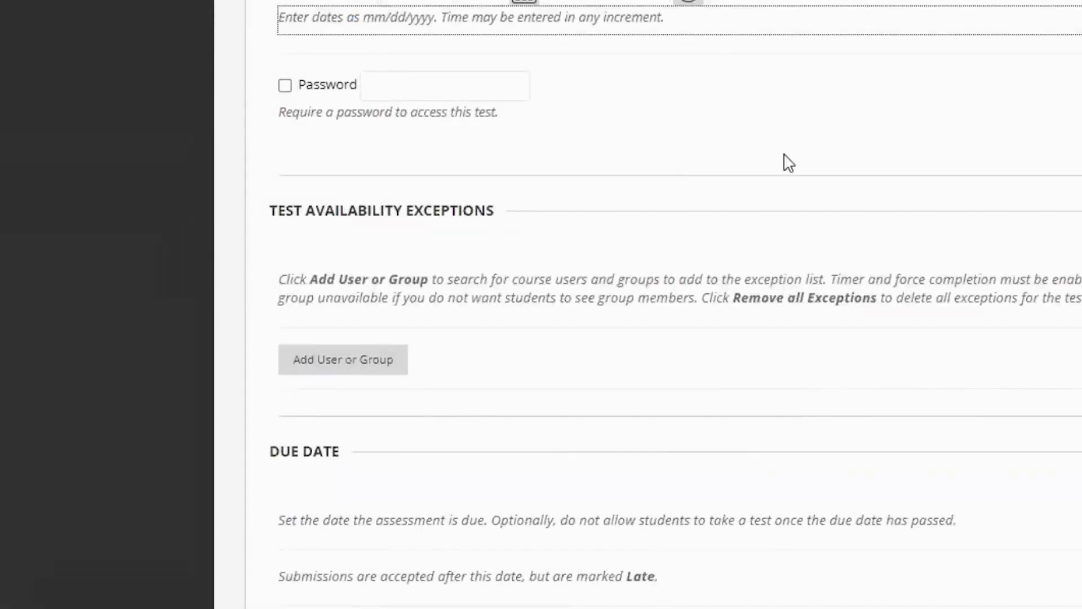
{"action": "scroll", "coordinate": [789, 163], "scroll_direction": "down", "scroll_amount": 3}
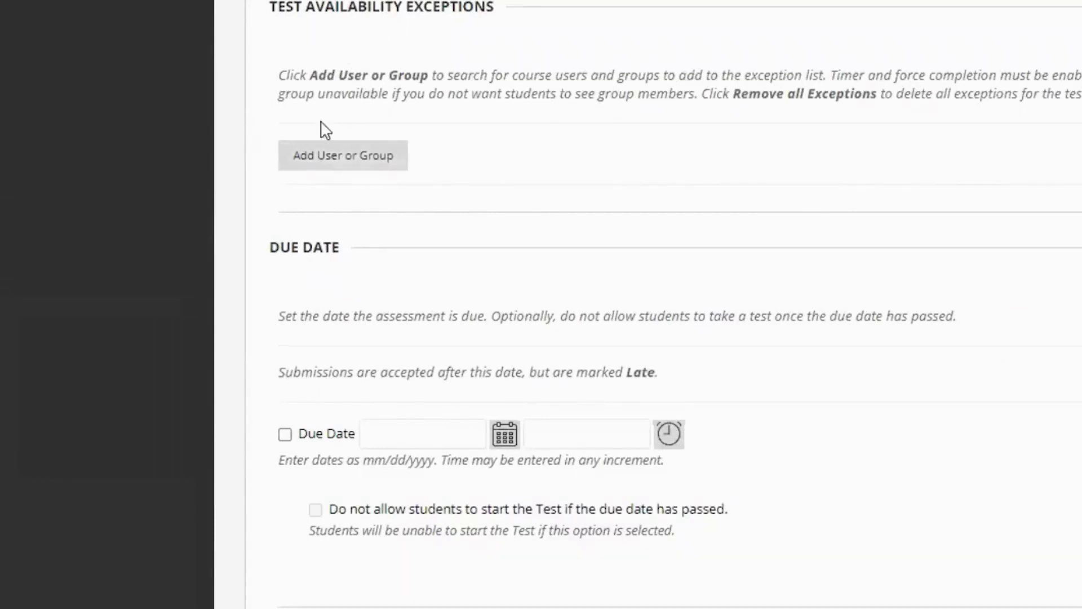
{"action": "left_click", "coordinate": [326, 153]}
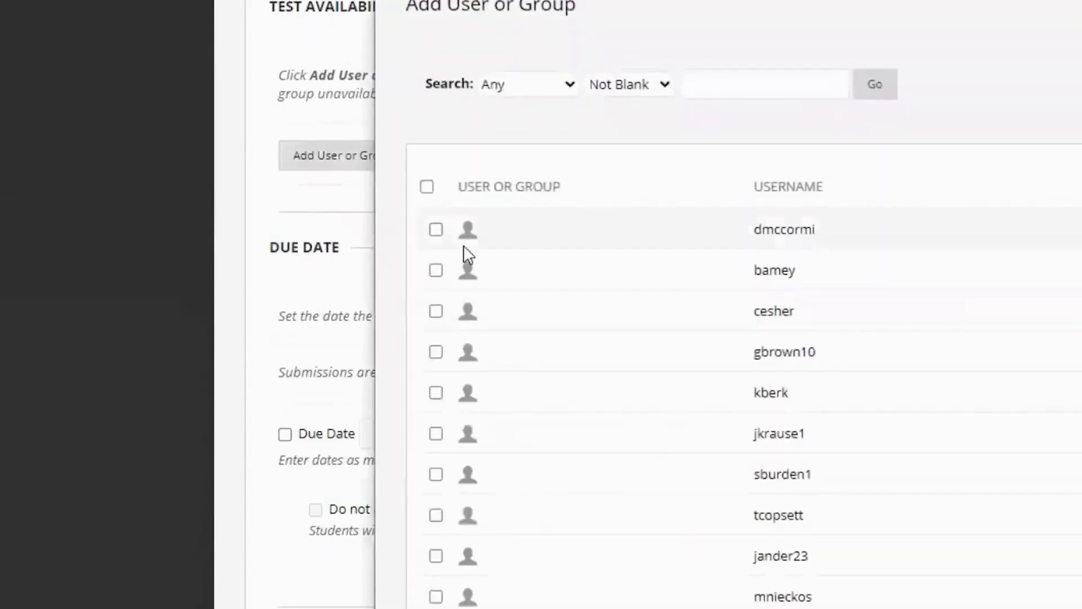
{"action": "left_click", "coordinate": [435, 230]}
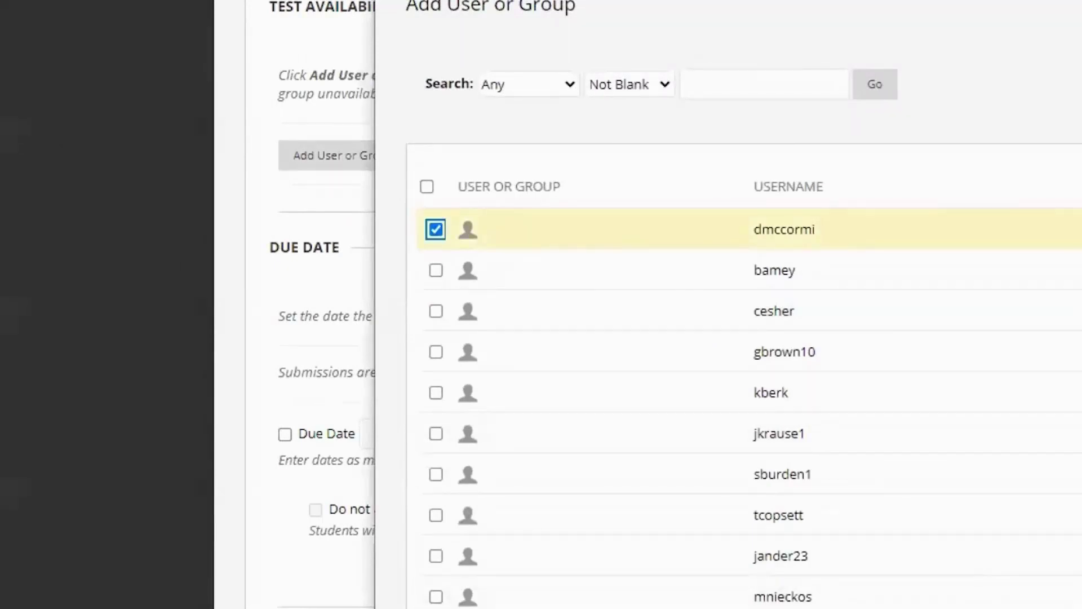
{"action": "left_click", "coordinate": [1034, 232]}
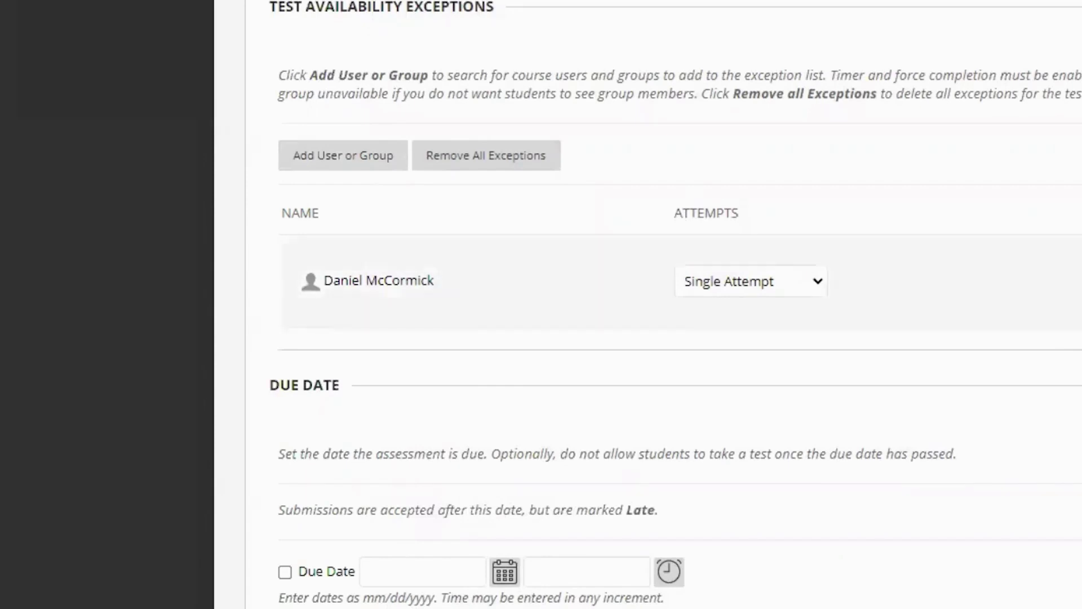
{"action": "scroll", "coordinate": [894, 422], "scroll_direction": "down", "scroll_amount": 3}
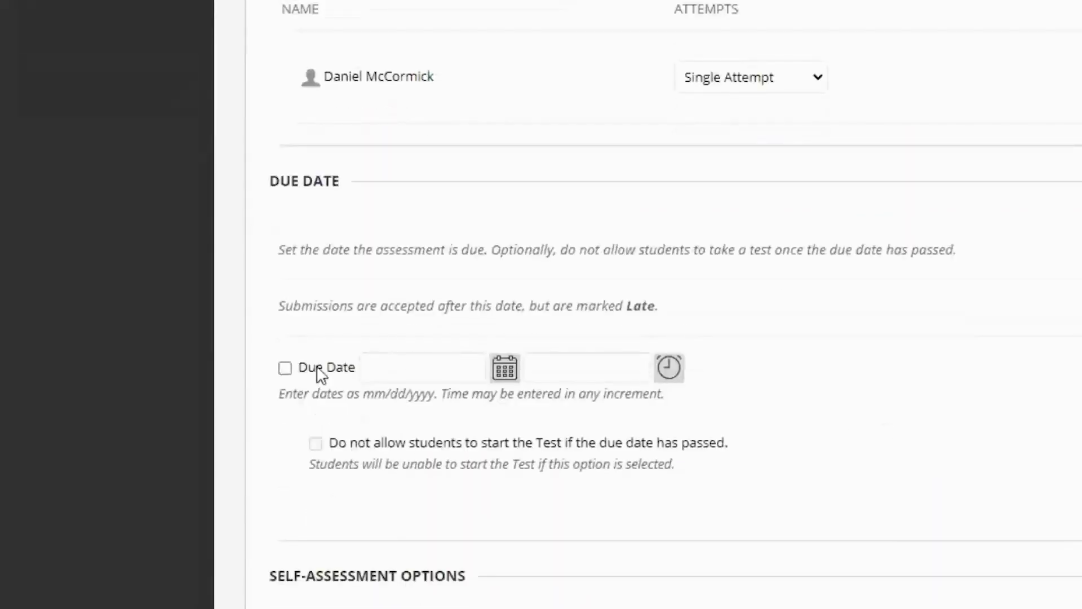
Enable Due Date and set it to 10/02/2020 at End of Day (11:59 PM).
{"action": "left_click", "coordinate": [285, 368]}
{"action": "left_click", "coordinate": [505, 368]}
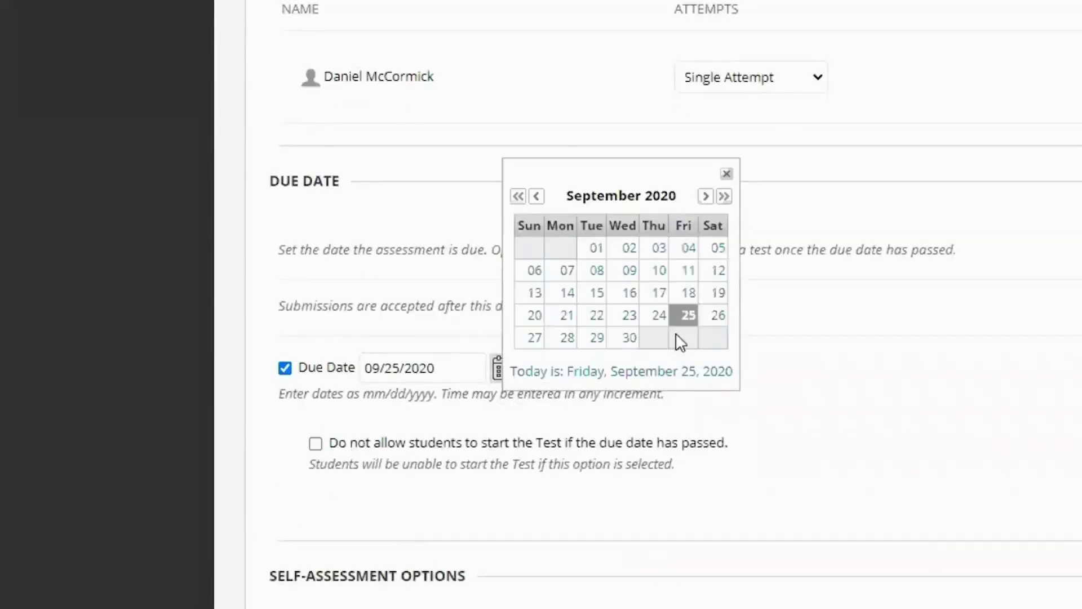
{"action": "left_click", "coordinate": [706, 197]}
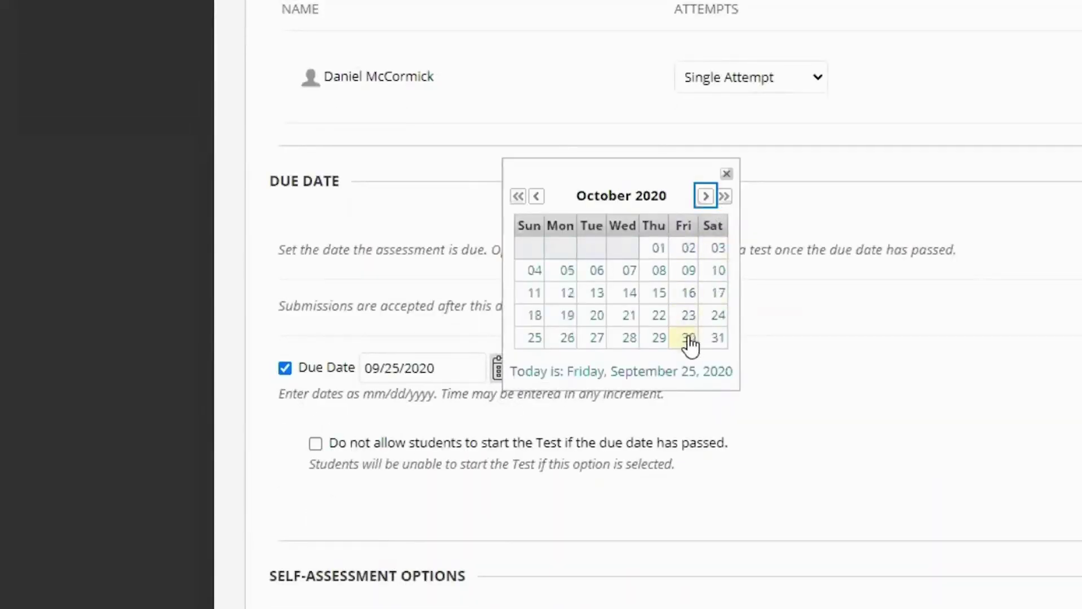
{"action": "left_click", "coordinate": [688, 250]}
{"action": "left_click", "coordinate": [671, 367]}
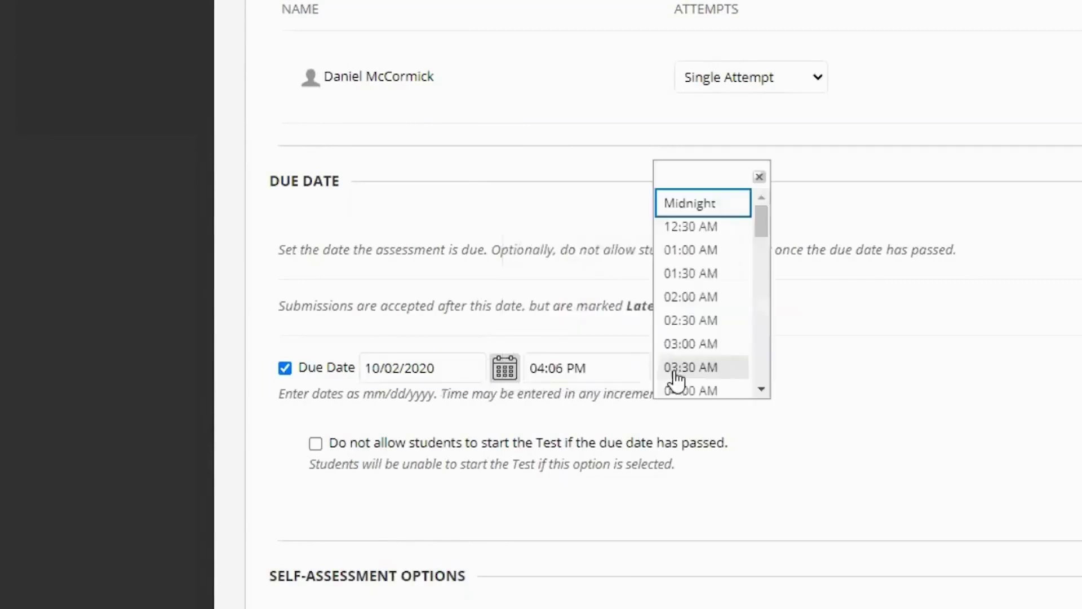
{"action": "left_click_drag", "start_coordinate": [766, 235], "coordinate": [760, 416]}
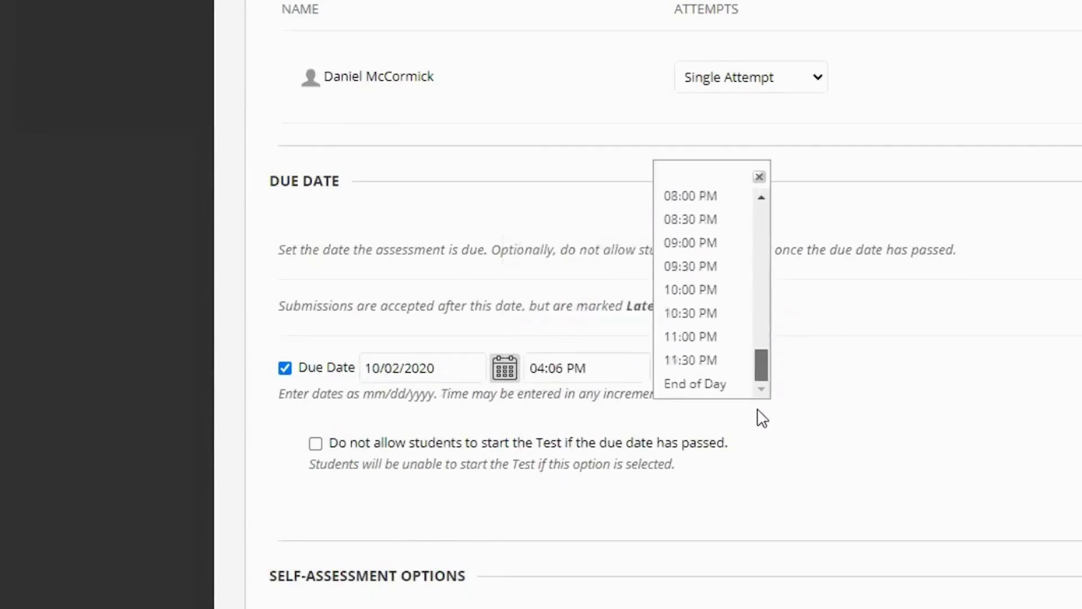
{"action": "left_click", "coordinate": [711, 385]}
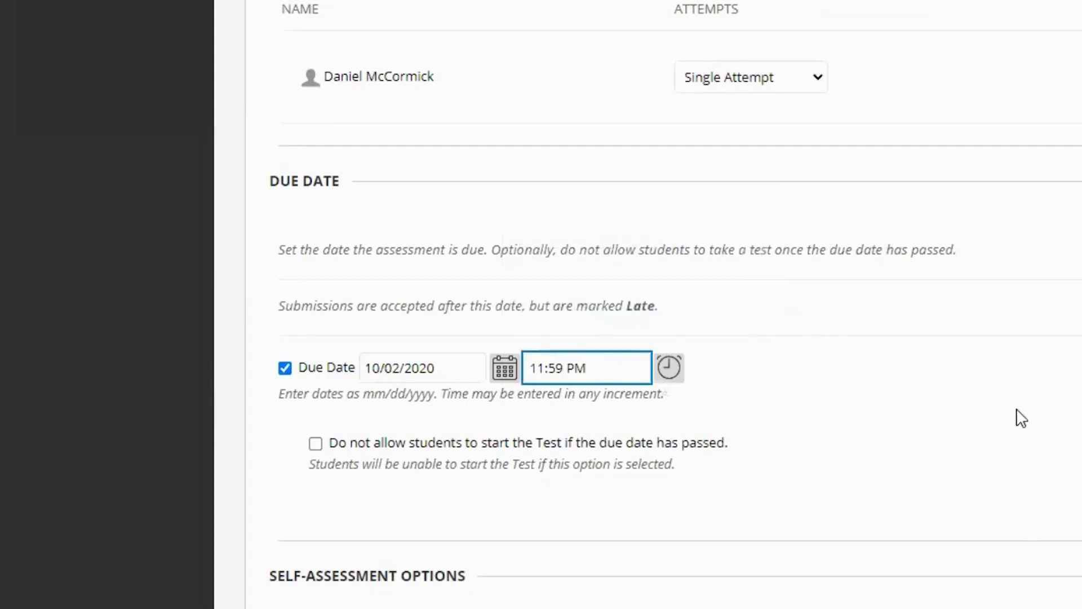
{"action": "scroll", "coordinate": [1021, 418], "scroll_direction": "down", "scroll_amount": 3}
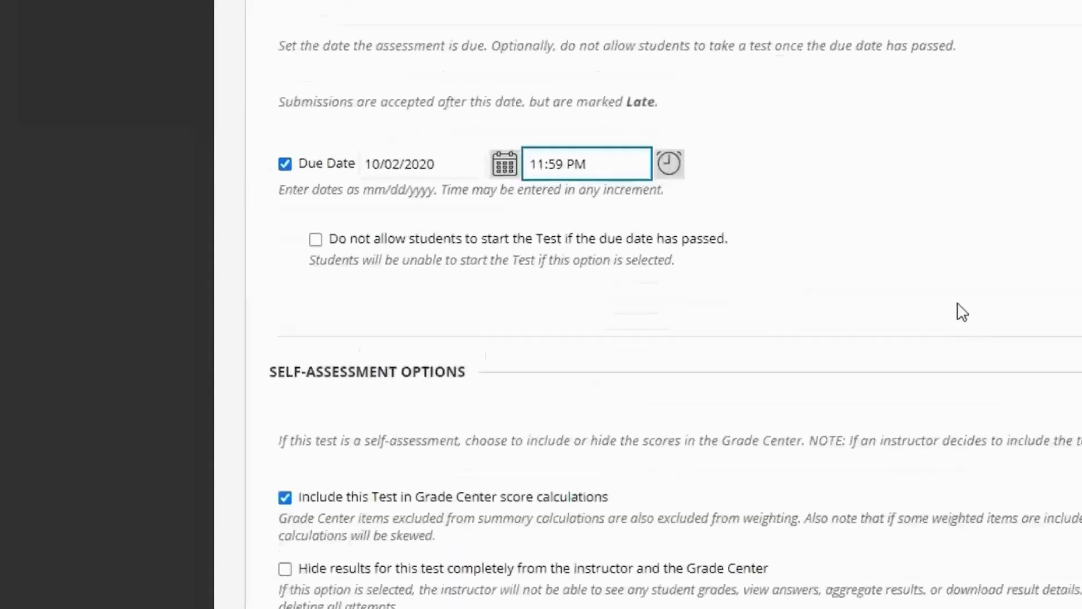
{"action": "scroll", "coordinate": [960, 311], "scroll_direction": "down", "scroll_amount": 10}
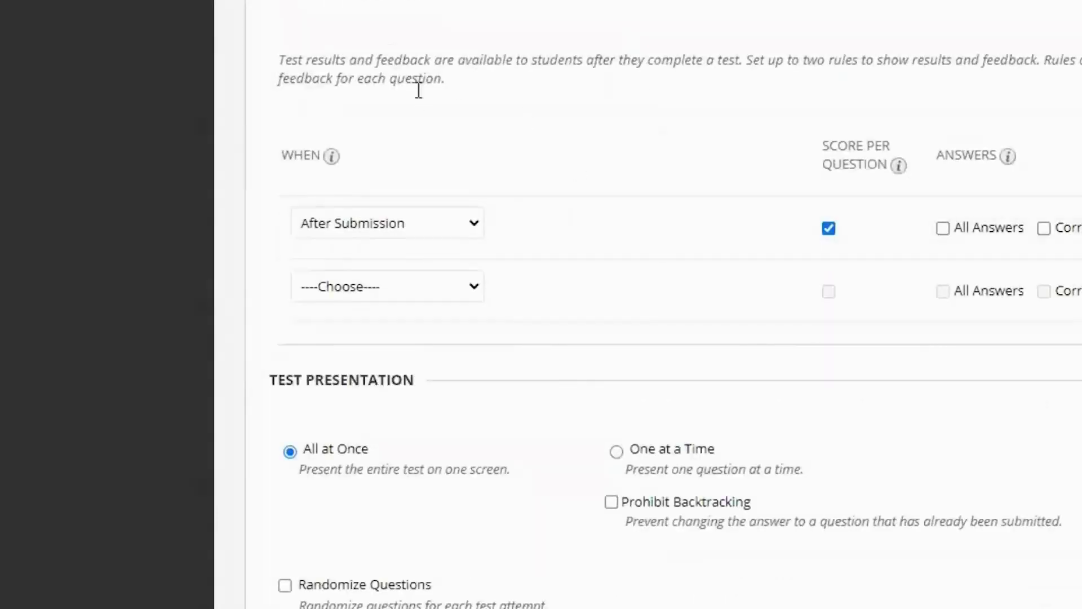
Release results After Due Date, showing All Answers and Correct answers.
{"action": "left_click", "coordinate": [448, 228]}
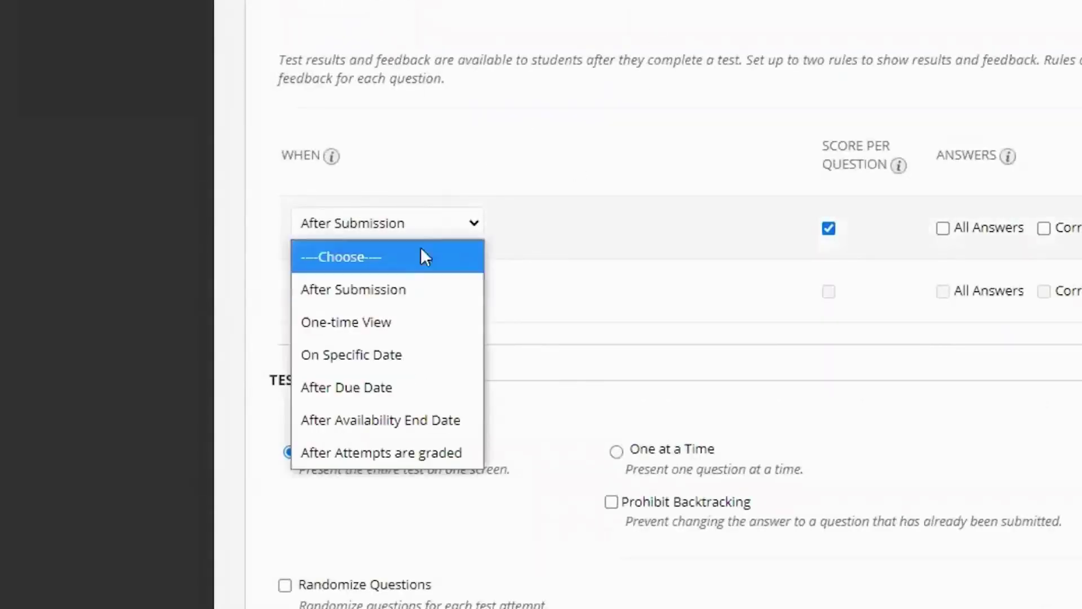
{"action": "left_click", "coordinate": [383, 386]}
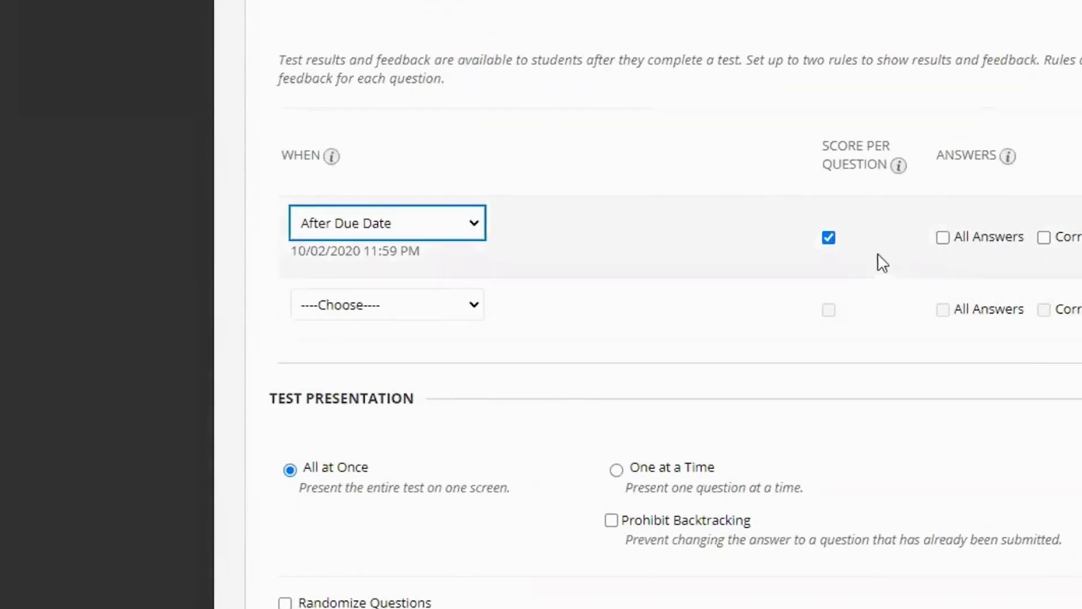
{"action": "left_click", "coordinate": [942, 238]}
{"action": "left_click", "coordinate": [1043, 239]}
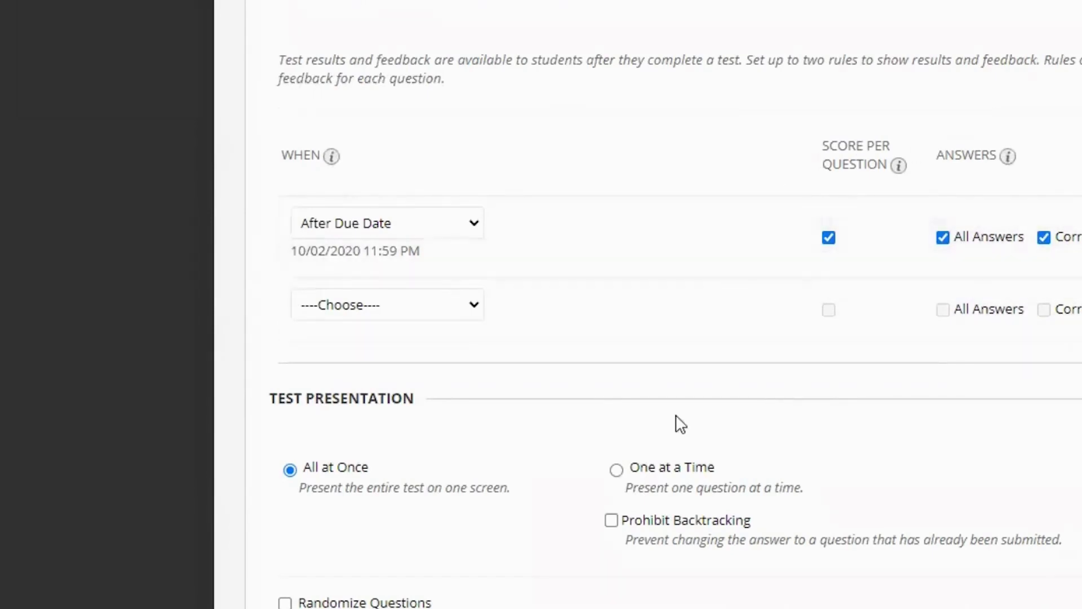
Present questions One at a Time and randomize their order.
{"action": "scroll", "coordinate": [355, 381], "scroll_direction": "down", "scroll_amount": 1}
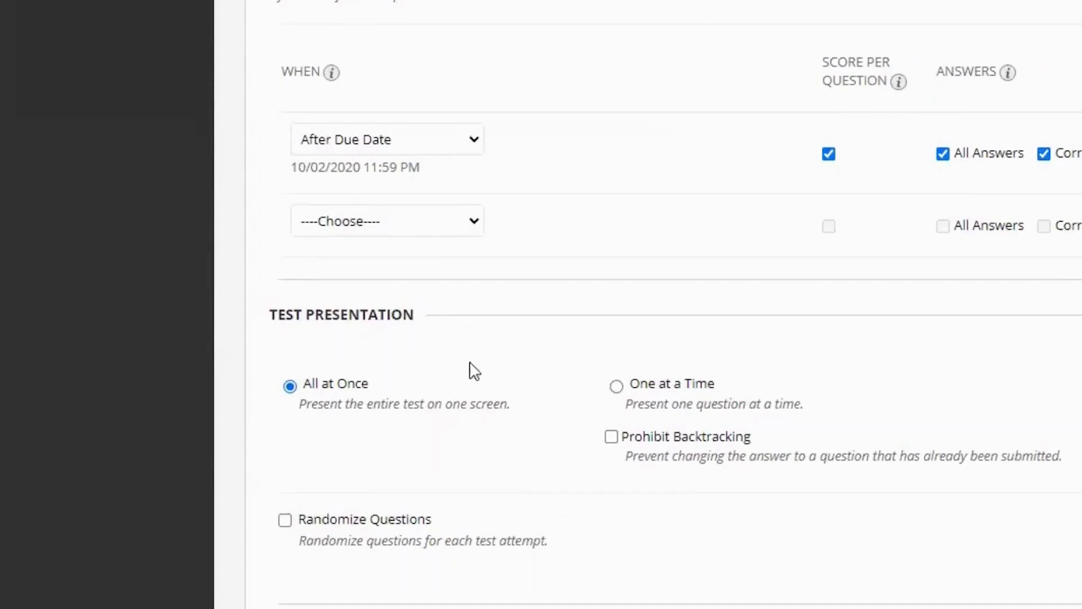
{"action": "left_click", "coordinate": [616, 387]}
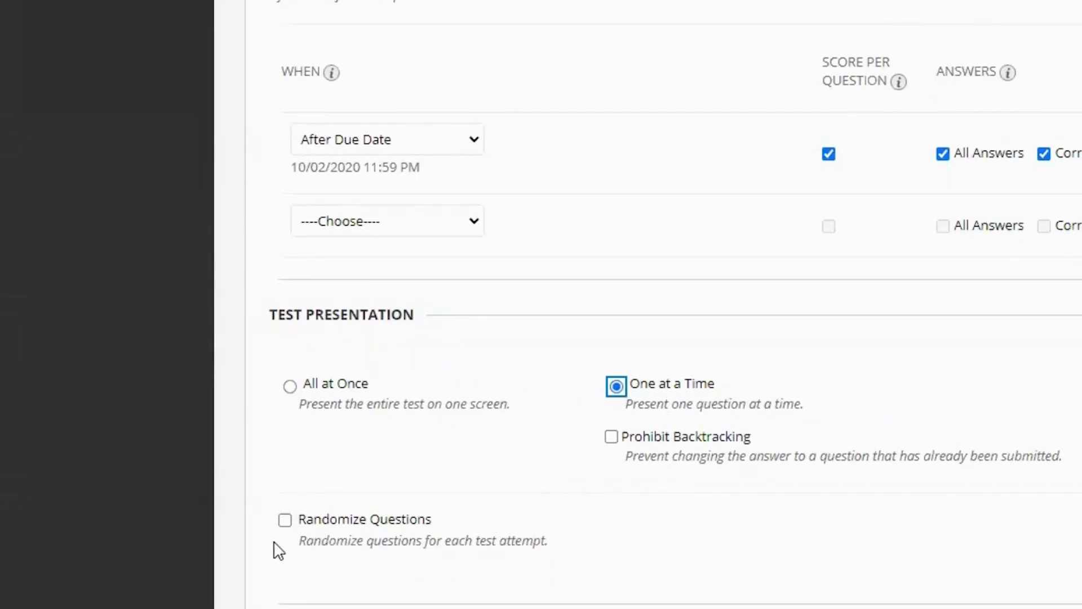
{"action": "left_click", "coordinate": [285, 519]}
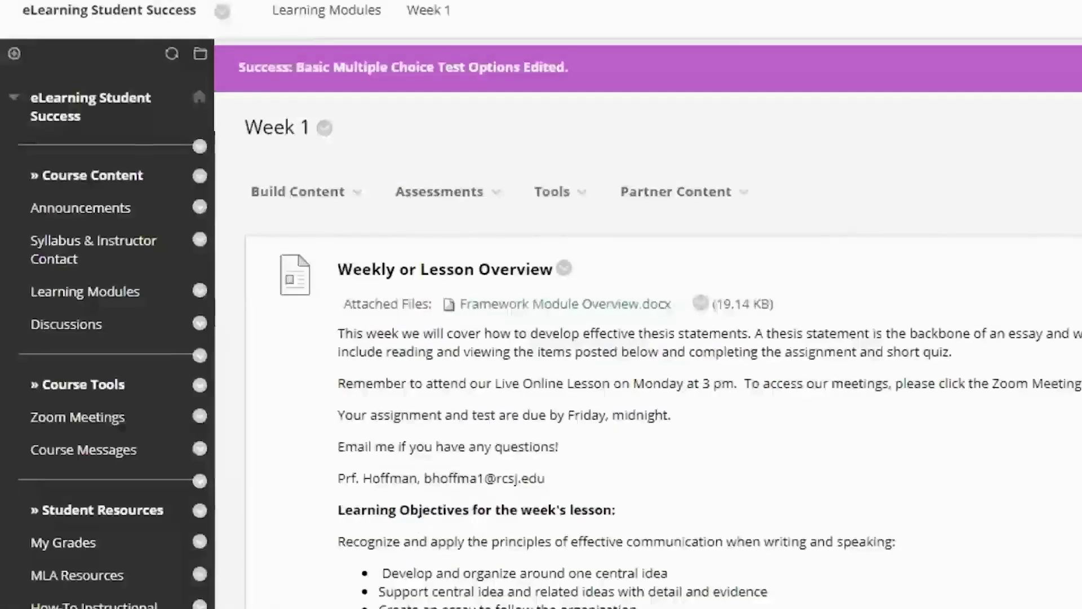
Review the Basic Multiple Choice Test's questions via Edit the Test, then return to Learning Modules.
{"action": "scroll", "coordinate": [749, 307], "scroll_direction": "down", "scroll_amount": 4}
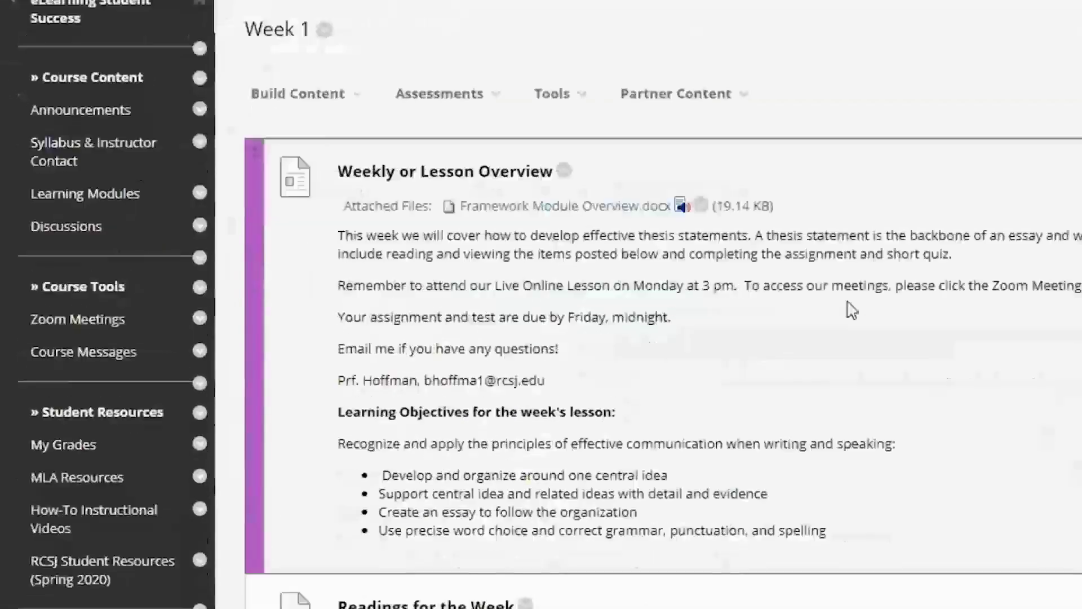
{"action": "scroll", "coordinate": [819, 309], "scroll_direction": "down", "scroll_amount": 9}
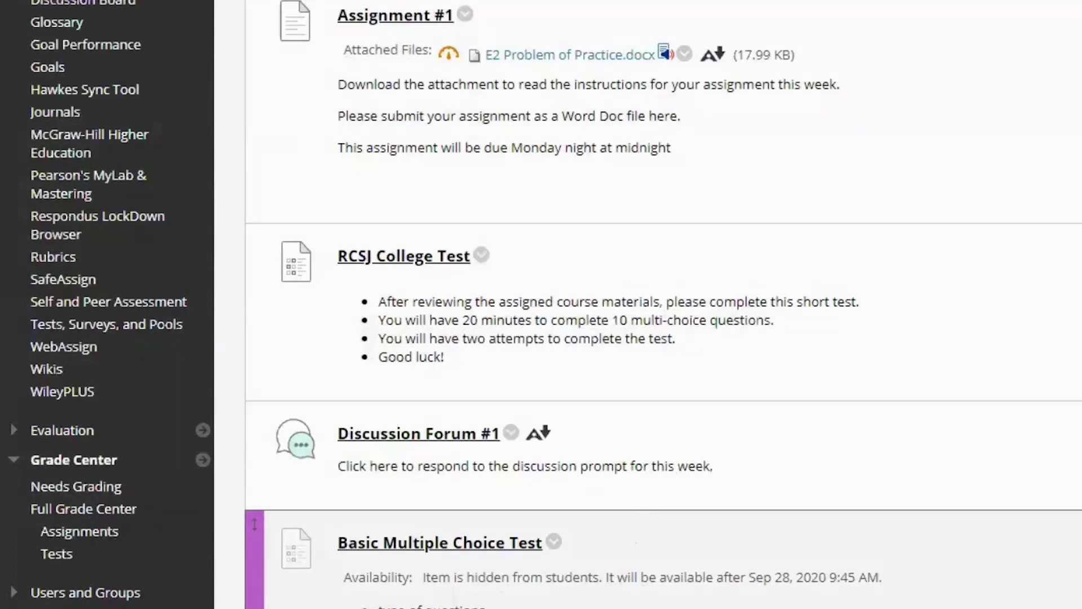
{"action": "left_click", "coordinate": [553, 542]}
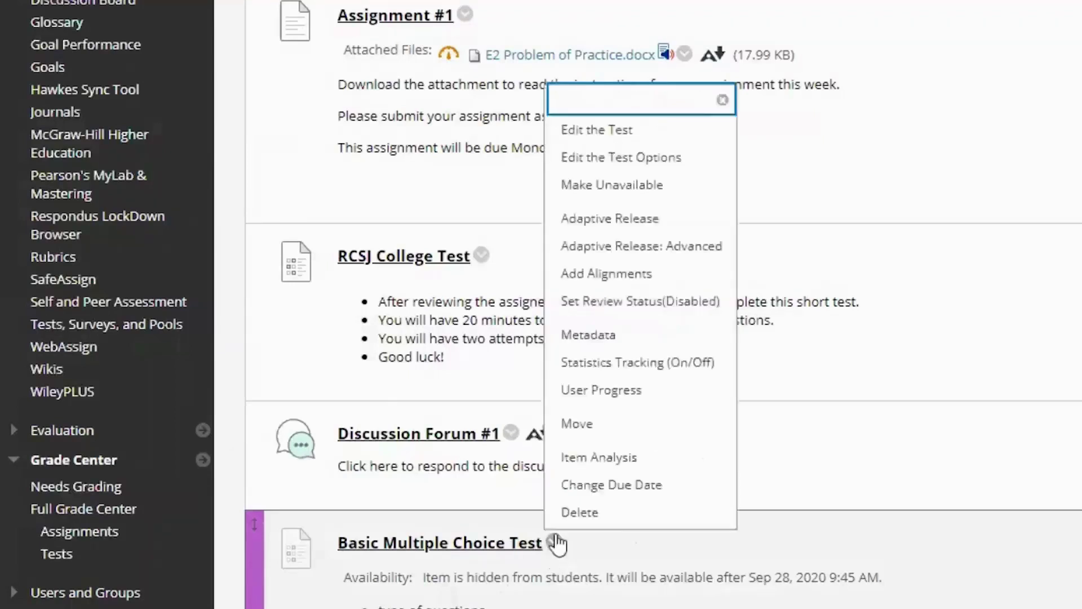
{"action": "left_click", "coordinate": [618, 133]}
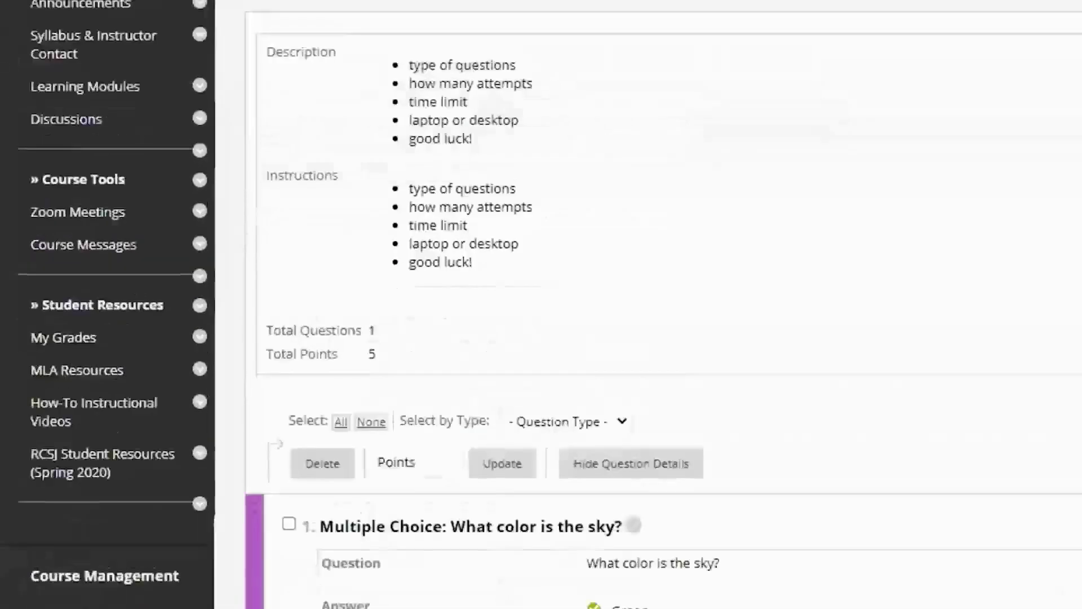
{"action": "scroll", "coordinate": [648, 338], "scroll_direction": "down", "scroll_amount": 5}
{"action": "scroll", "coordinate": [648, 338], "scroll_direction": "up", "scroll_amount": 10}
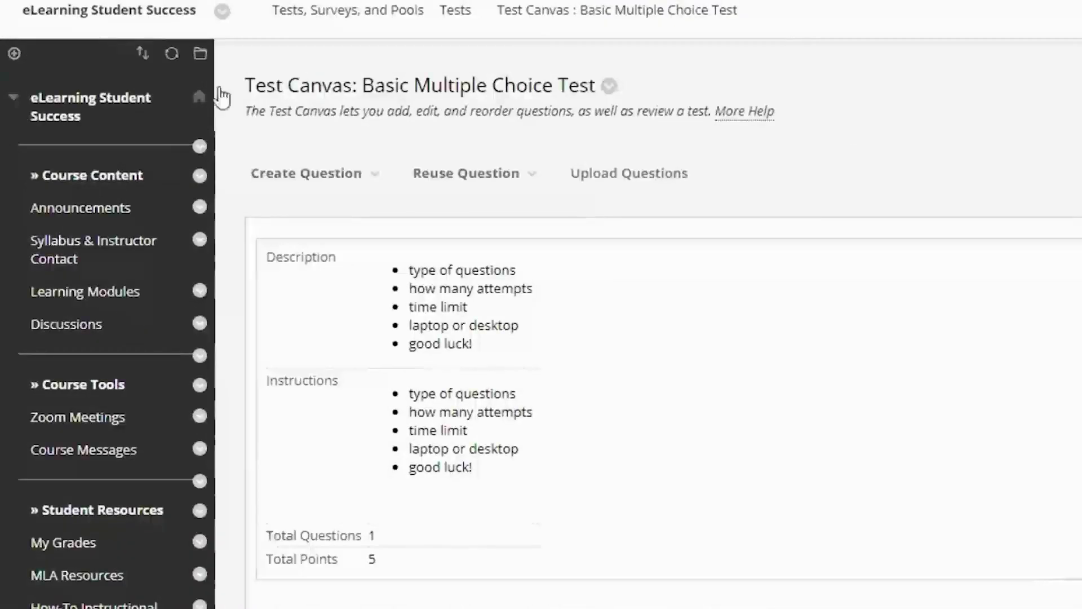
{"action": "left_click", "coordinate": [129, 290]}
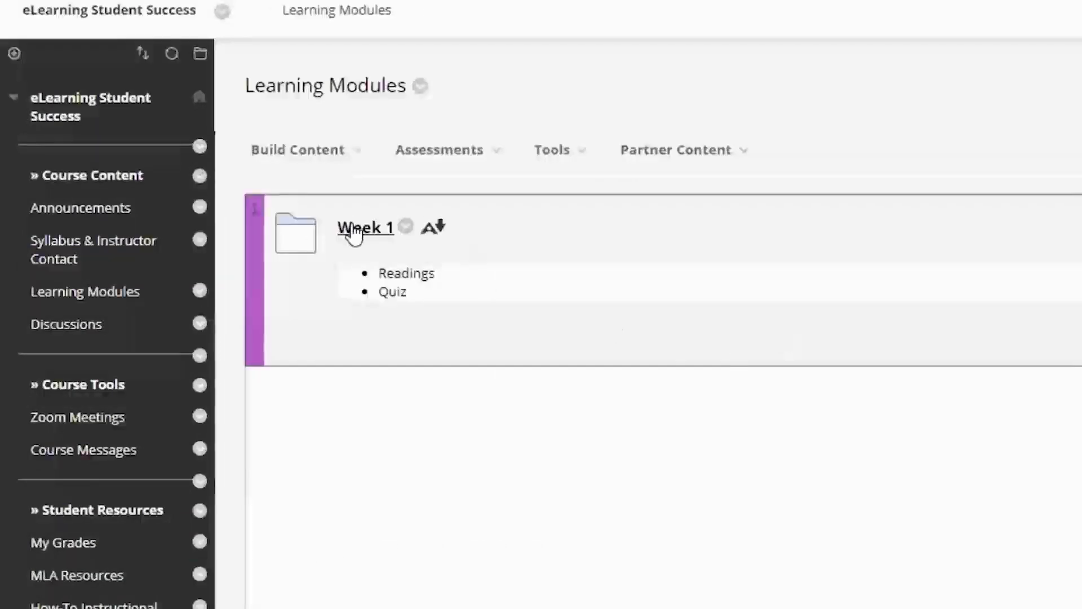
Reopen the Basic Multiple Choice Test's Edit the Test Options page and review its settings.
{"action": "scroll", "coordinate": [674, 363], "scroll_direction": "down", "scroll_amount": 15}
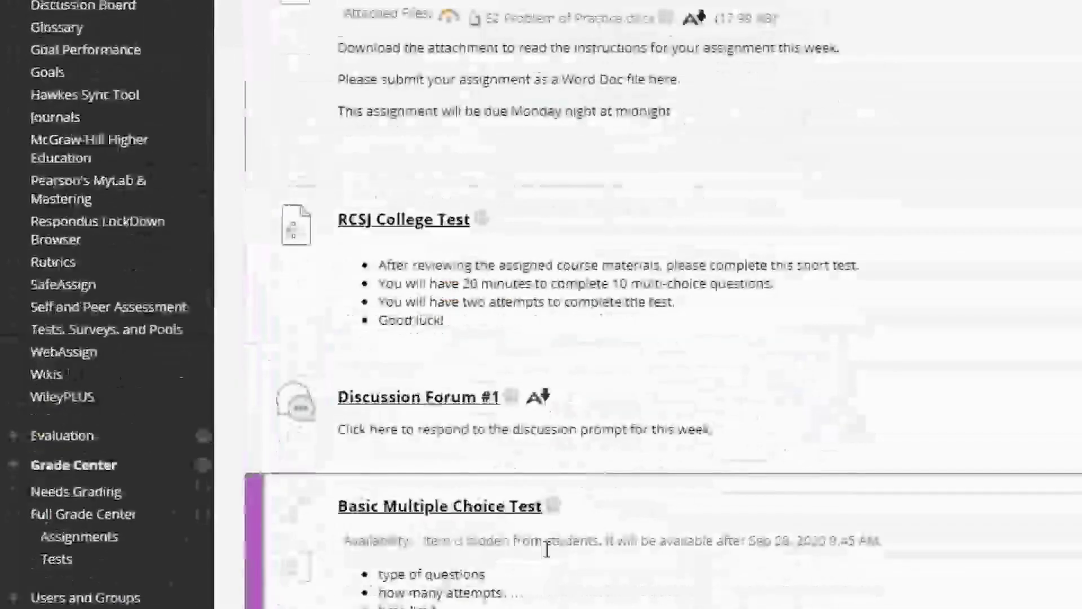
{"action": "left_click", "coordinate": [554, 506]}
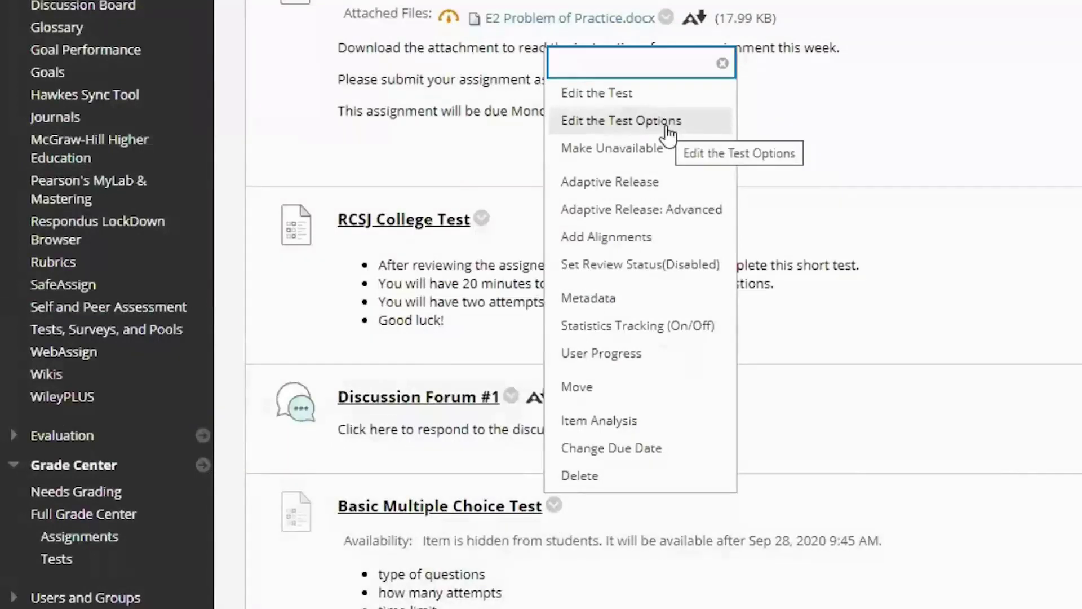
{"action": "left_click", "coordinate": [666, 129]}
{"action": "scroll", "coordinate": [981, 406], "scroll_direction": "down", "scroll_amount": 3}
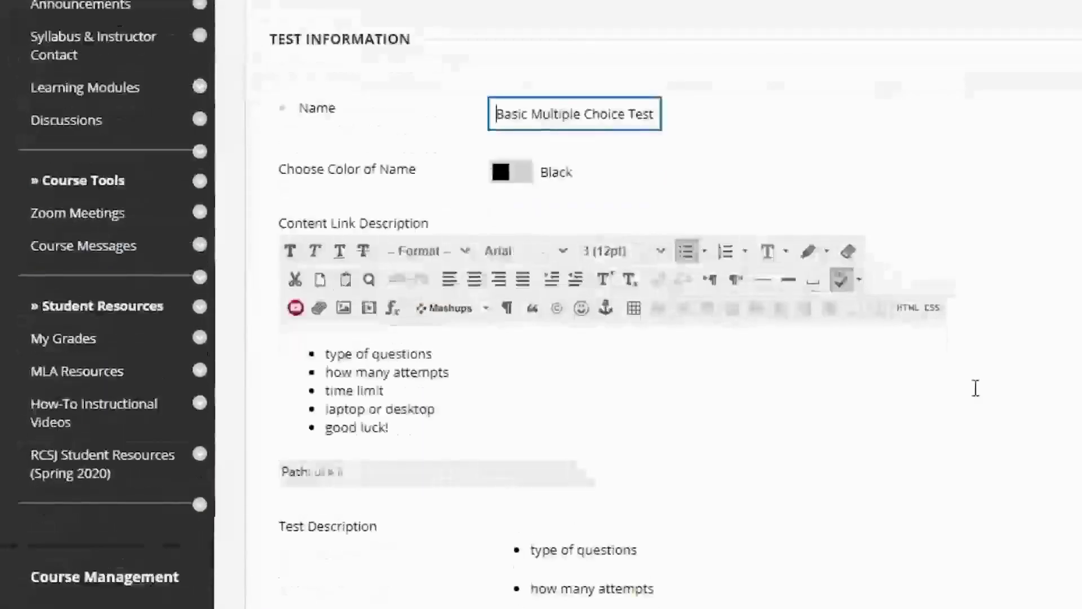
{"action": "scroll", "coordinate": [928, 450], "scroll_direction": "down", "scroll_amount": 9}
{"action": "scroll", "coordinate": [927, 450], "scroll_direction": "down", "scroll_amount": 15}
{"action": "scroll", "coordinate": [1036, 451], "scroll_direction": "down", "scroll_amount": 4}
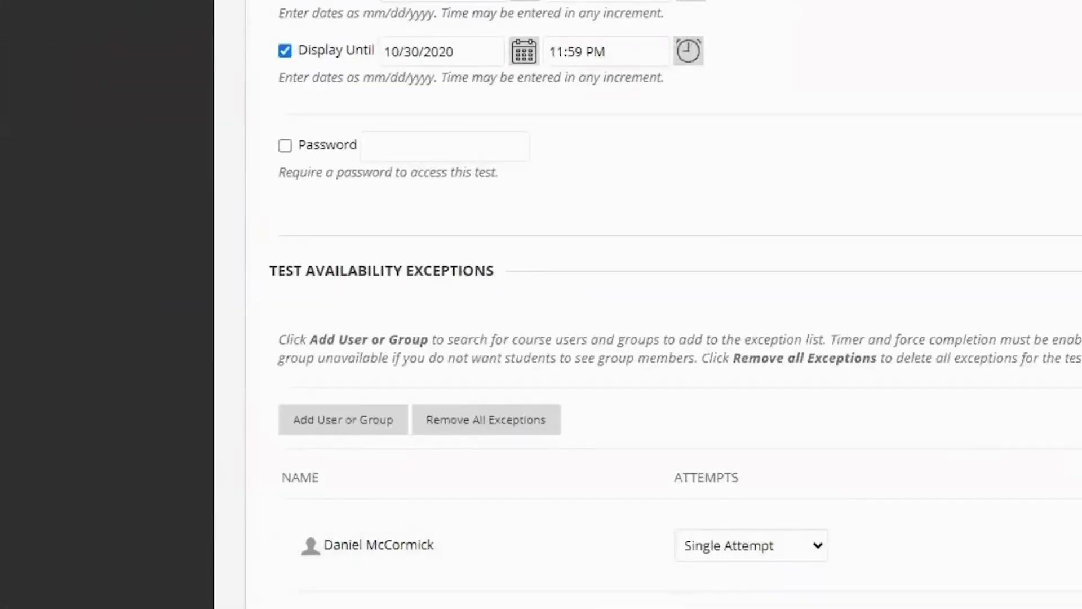